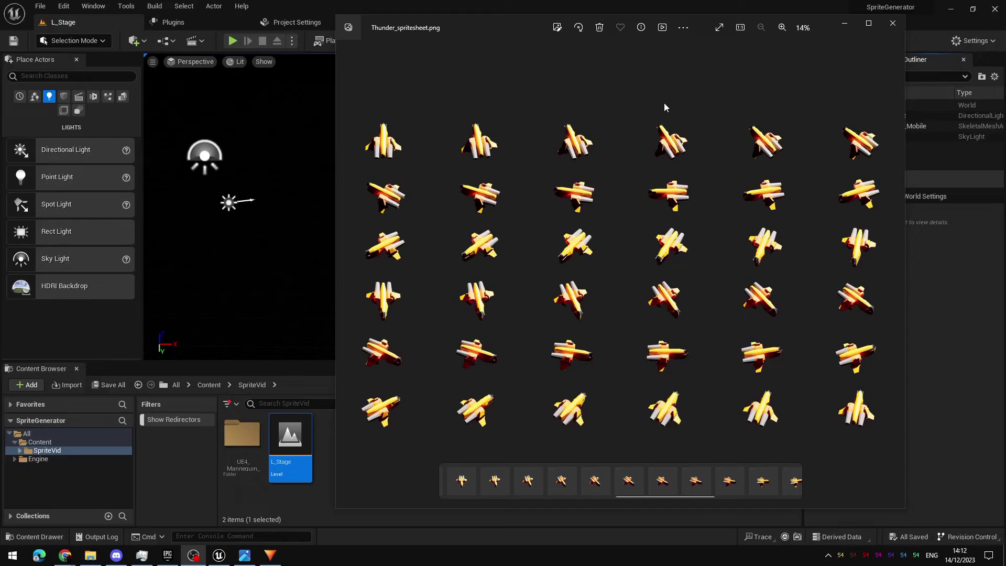
drag(496, 34, 431, 42)
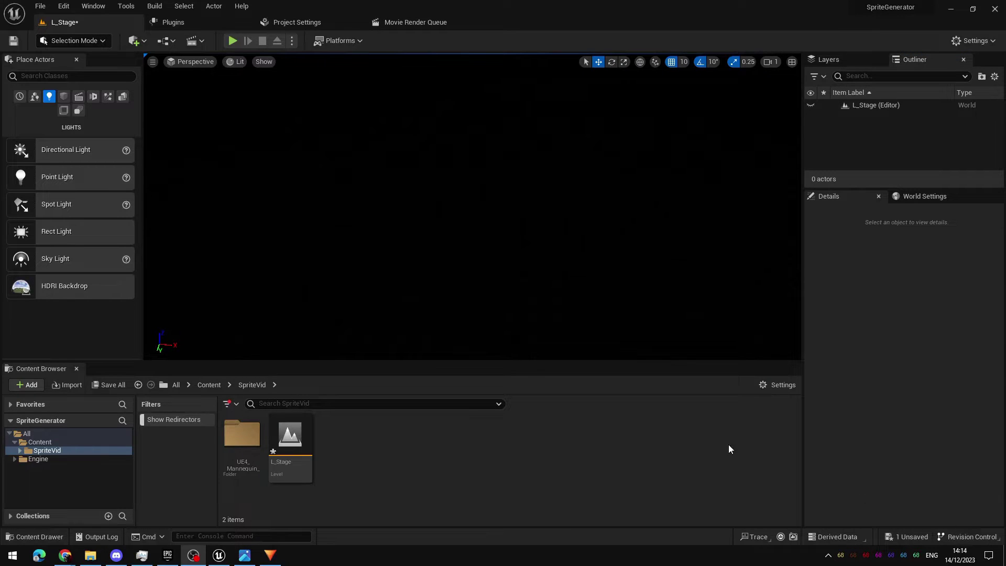
mouse_move(491, 275)
right_down()
mouse_move(445, 274)
mouse_move(497, 280)
right_up()
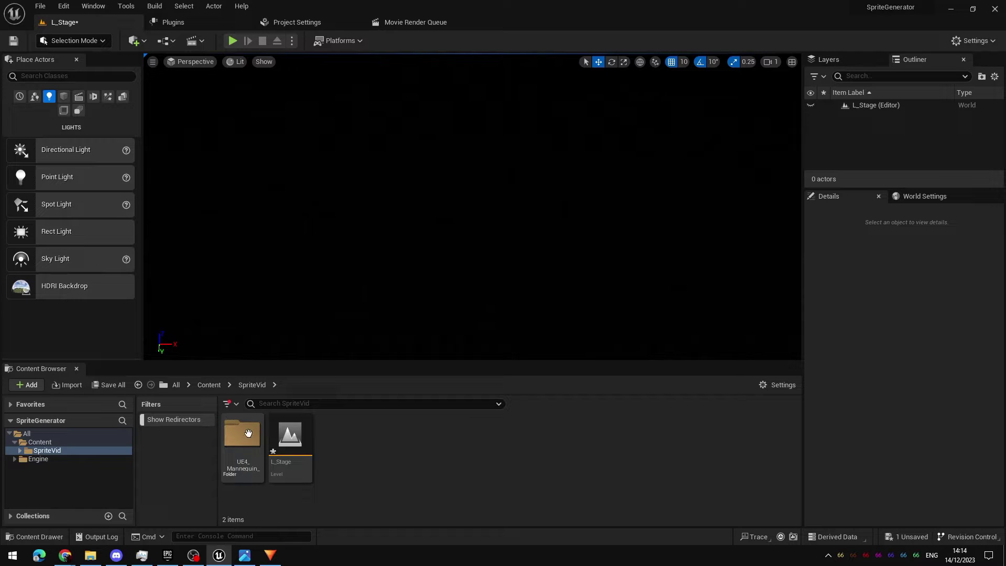
- Check the Epic Games Launcher's marketplace and vault for the UE4 Mannequin: Mobile asset, and return to Unreal Editor
click(168, 557)
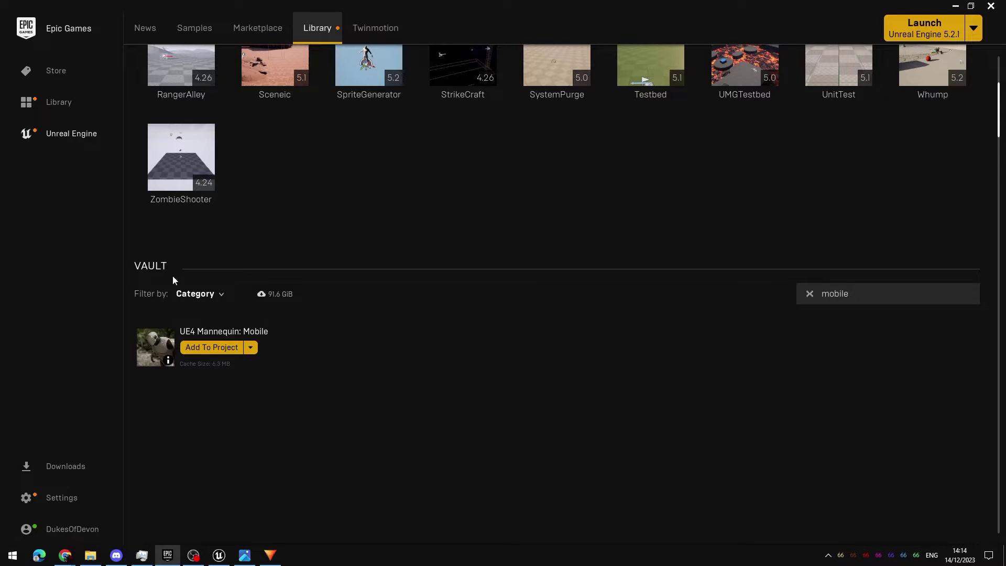
click(260, 31)
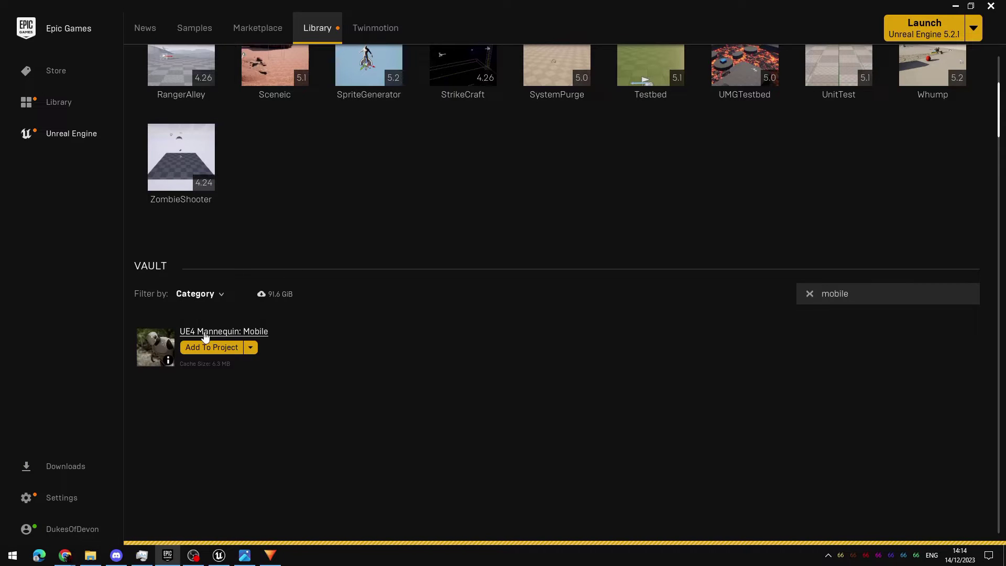
click(252, 29)
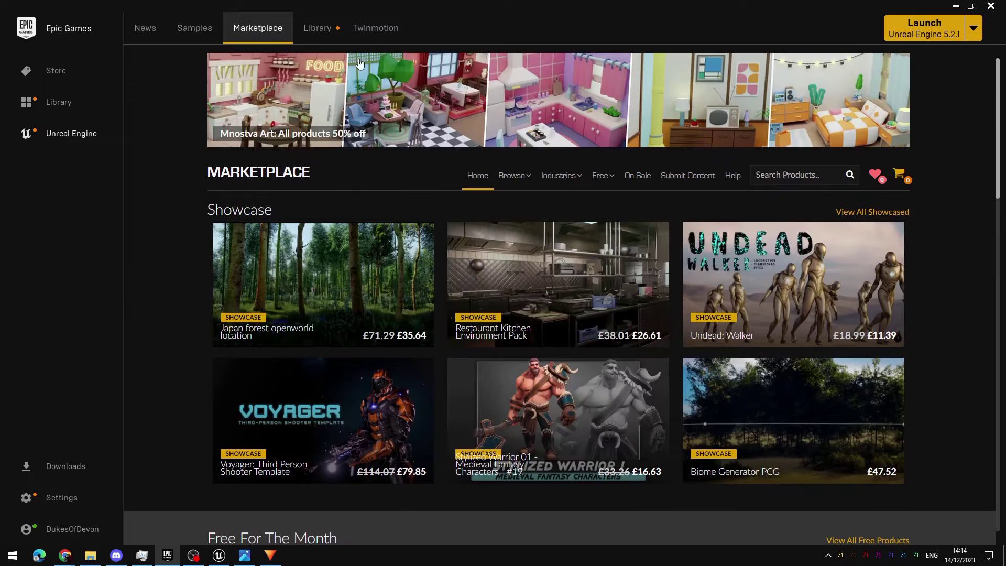
click(334, 30)
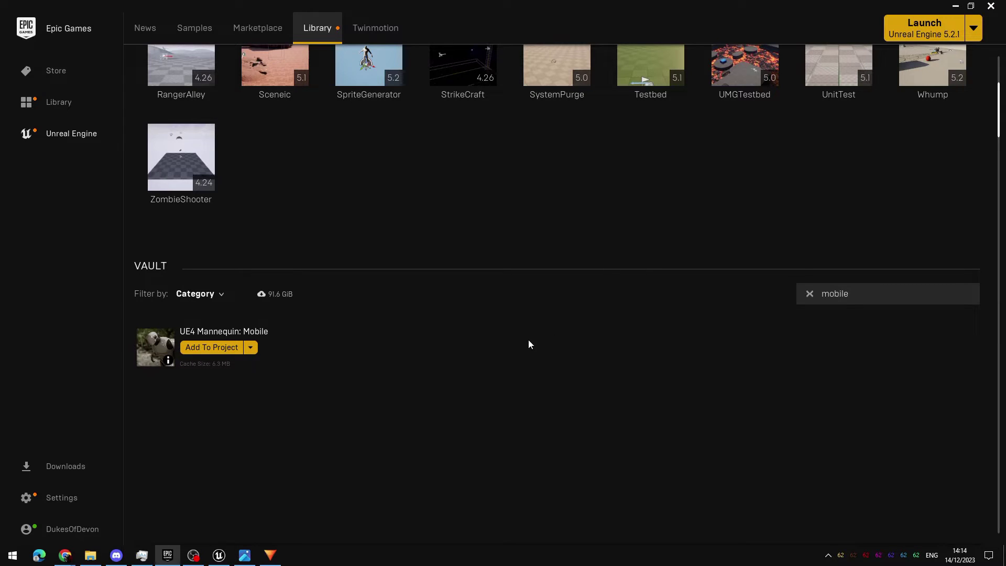
click(955, 6)
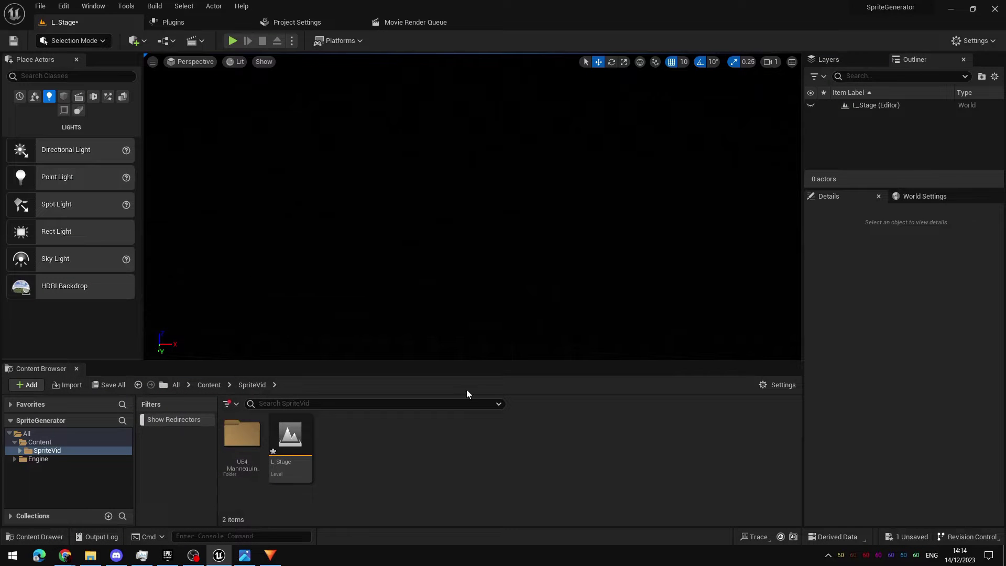
- Place the SK_Mannequin_Mobile skeletal mesh from the UE4_Mannequin_Mobile Mesh folder in the middle of the level
double_click(241, 434)
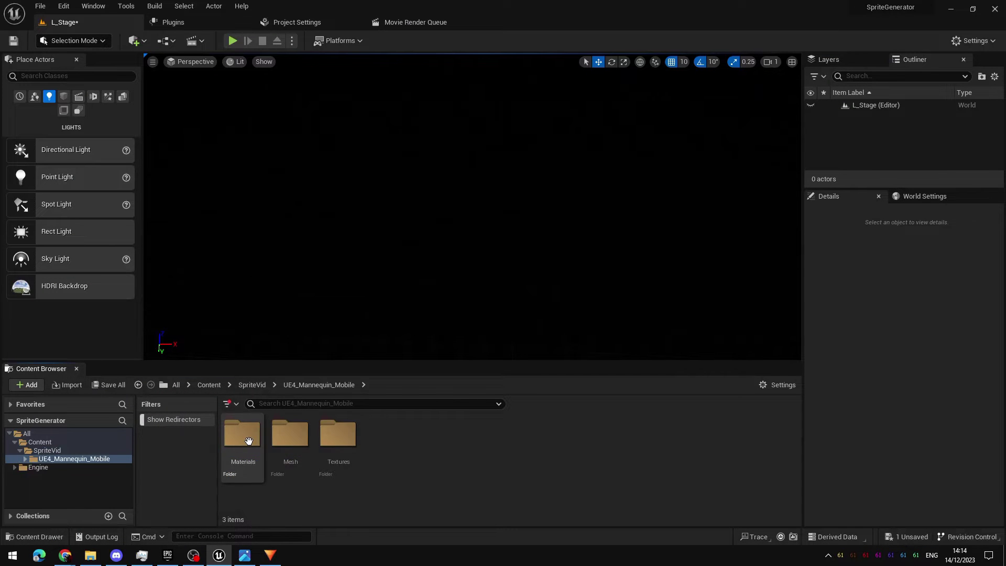
double_click(302, 449)
drag(241, 435, 454, 257)
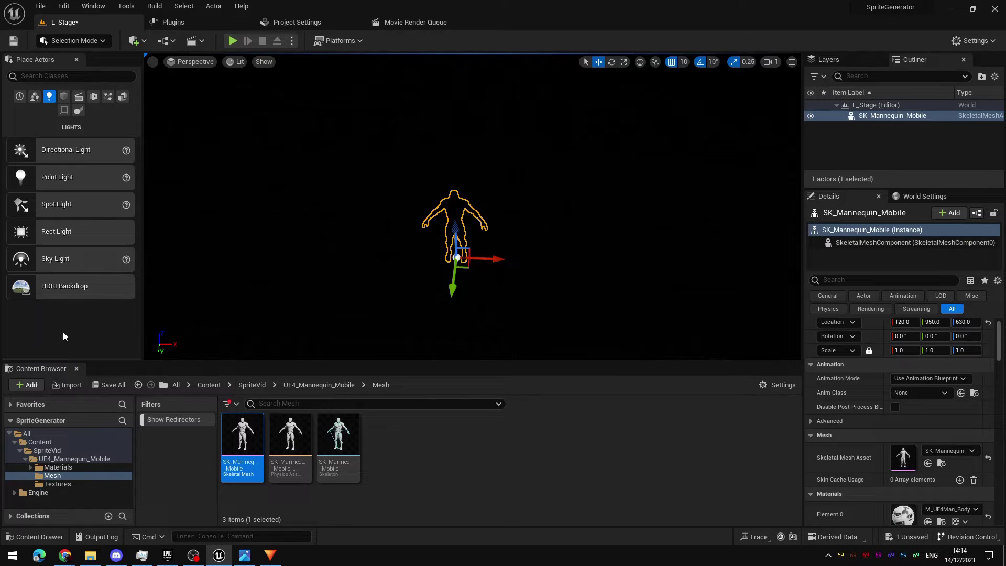
- Place a directional light and a sky light beside the mannequin, and set the directional light's intensity to 4 lux
drag(16, 150, 291, 168)
drag(16, 261, 277, 232)
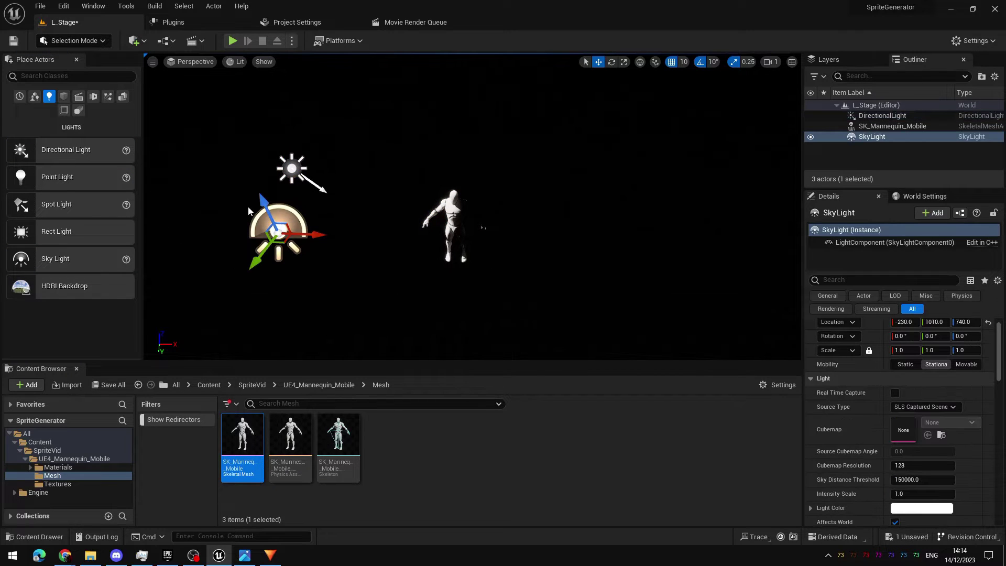
click(292, 168)
click(915, 392)
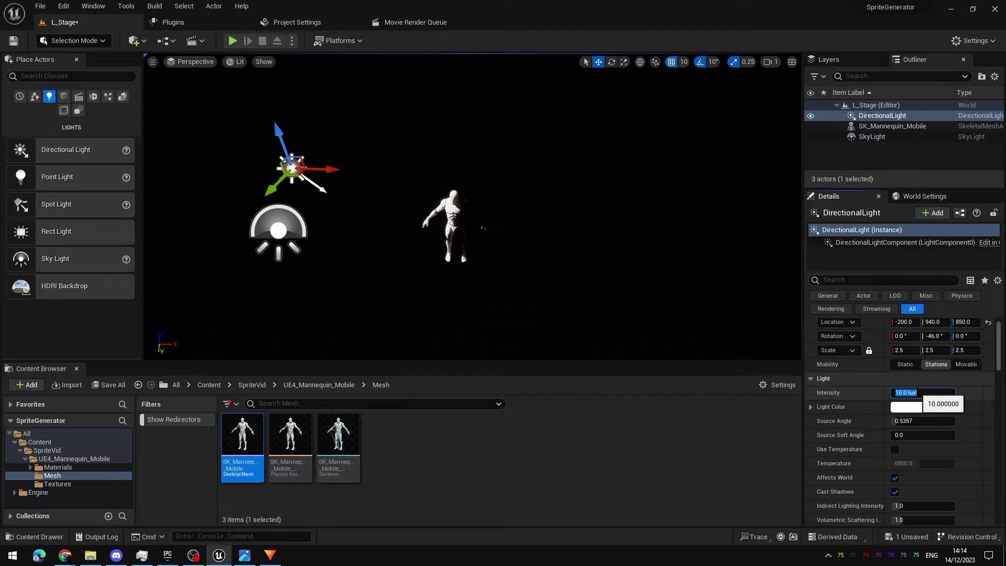
text(4)
key(Return)
- Set the sky light's indirect lighting intensity to 2
click(268, 229)
scroll(933, 444, down, 2)
click(930, 499)
text(2)
key(Return)
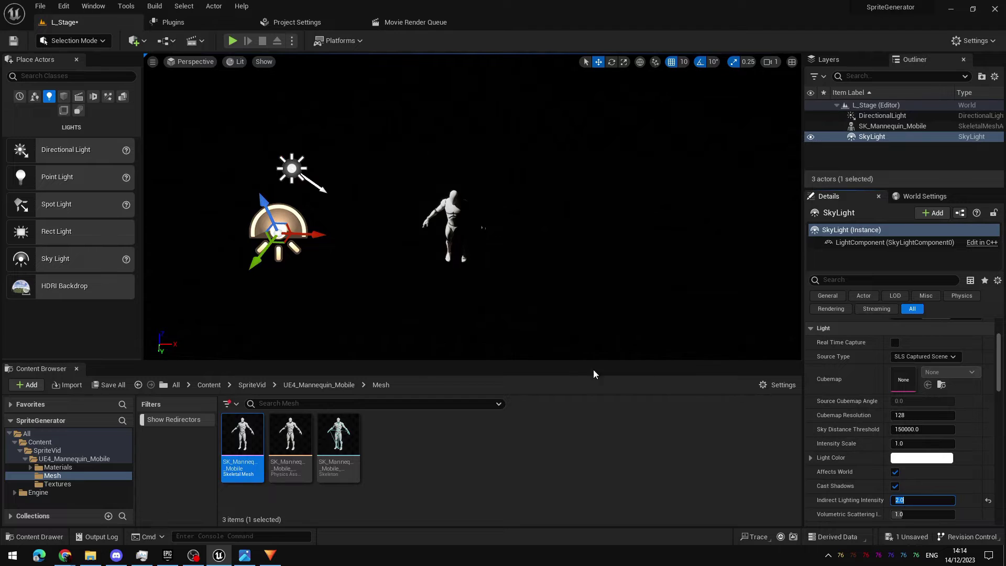
- Rotate the directional light so that it illuminates the front of the mannequin
mouse_move(599, 285)
right_down()
mouse_move(599, 256)
mouse_move(599, 283)
mouse_move(569, 285)
mouse_move(592, 284)
mouse_move(582, 284)
right_up()
key(w)
key(s)
click(253, 138)
key(e)
drag(209, 126, 212, 157)
drag(282, 162, 312, 149)
right_drag(344, 235, 366, 225)
key(a)
key(w)
key(s)
mouse_move(427, 269)
right_down()
mouse_move(414, 268)
mouse_move(427, 269)
right_up()
key(s)
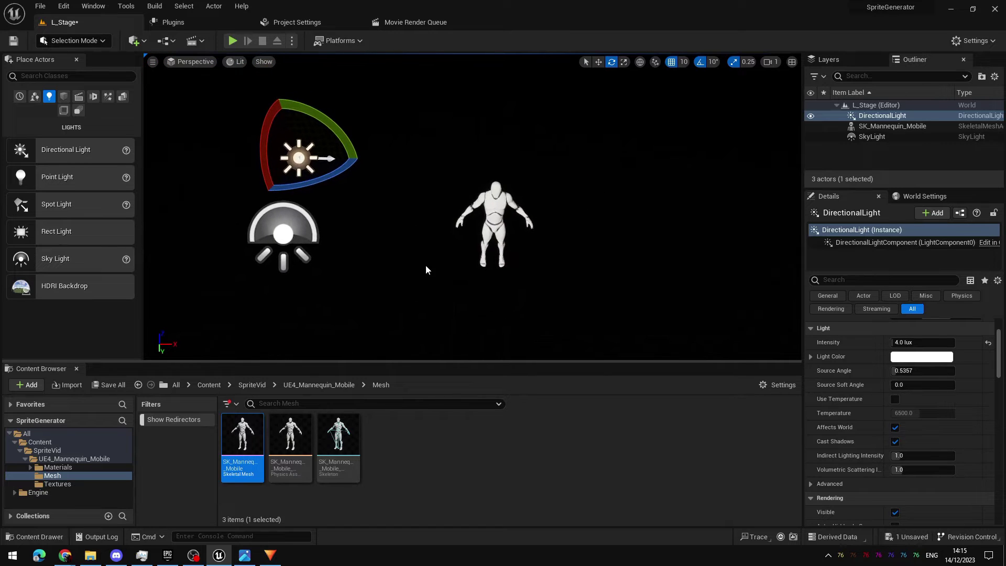
right_drag(515, 264, 708, 272)
key(w)
key(a)
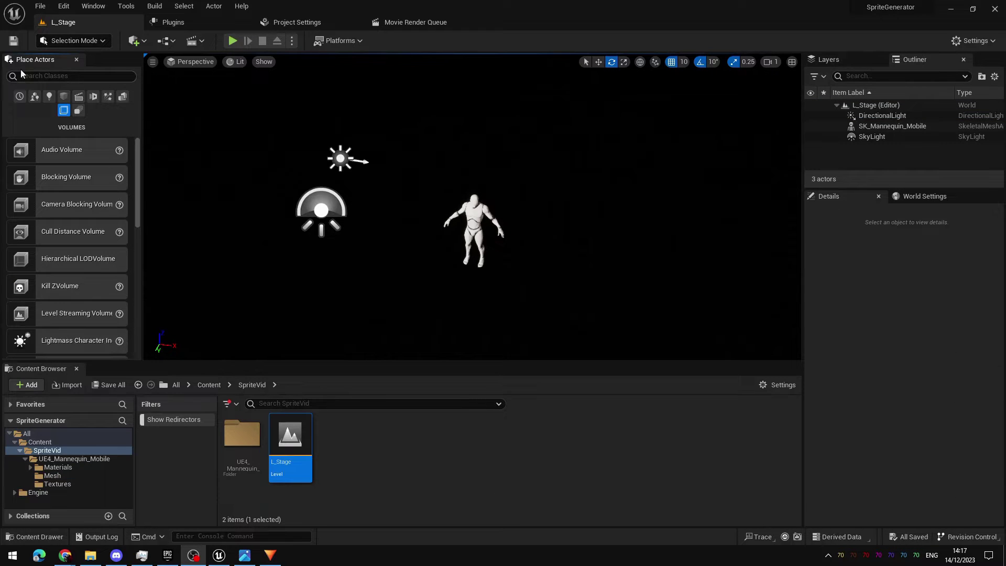
- Add a Post Process Volume with Infinite Extent (Unbound) enabled and position it well away from the mannequin
scroll(74, 232, down, 8)
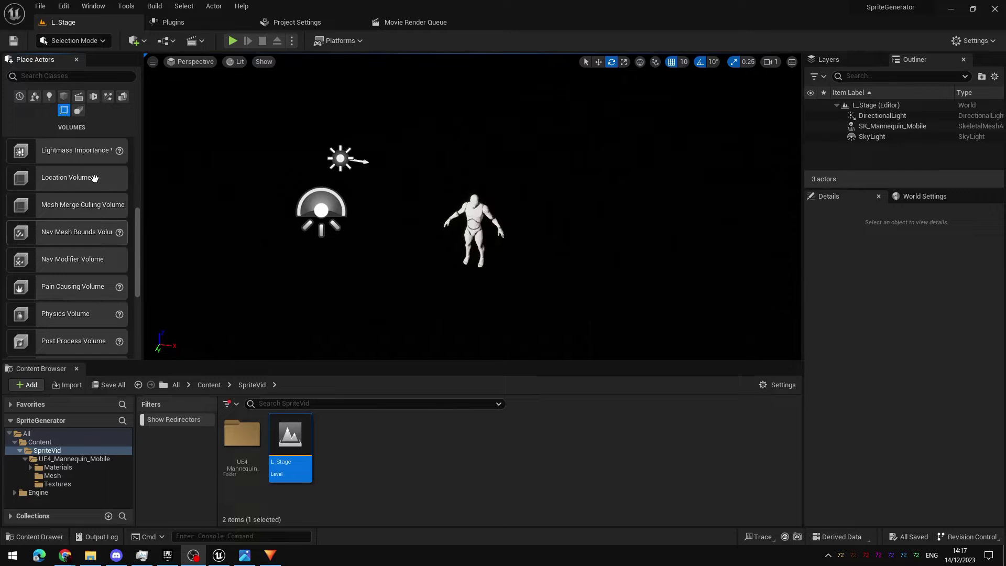
scroll(91, 327, down, 1)
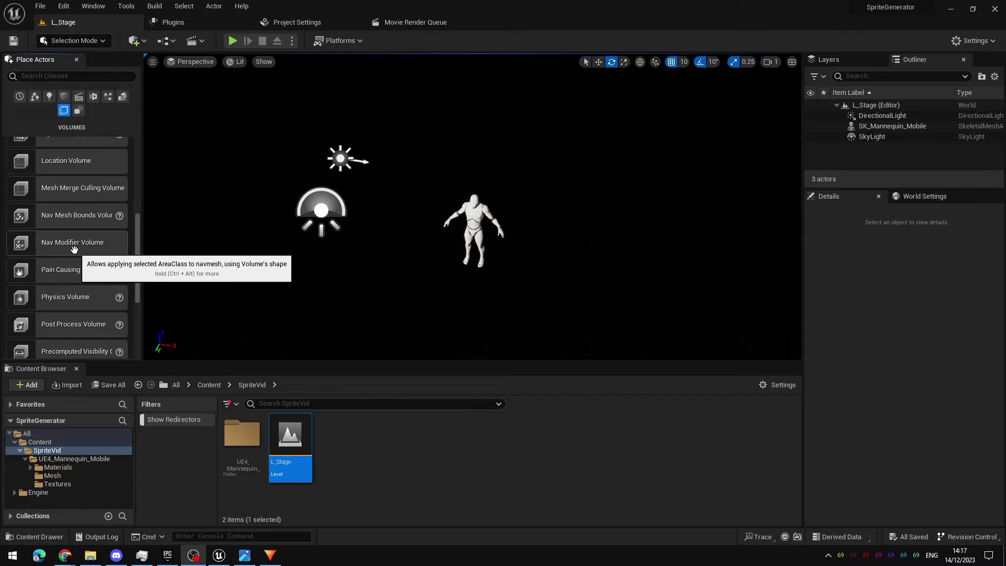
drag(29, 325, 580, 254)
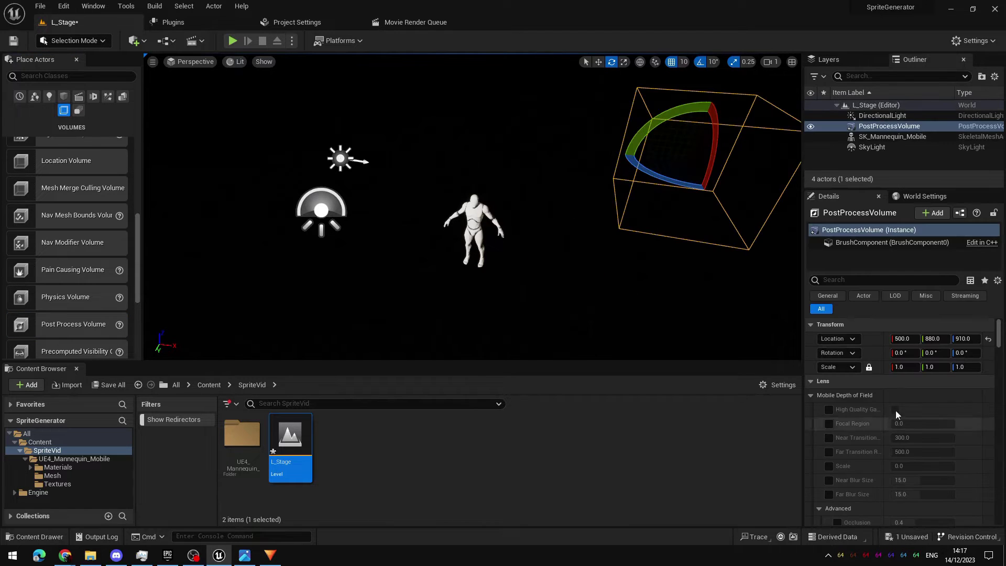
text(infin)
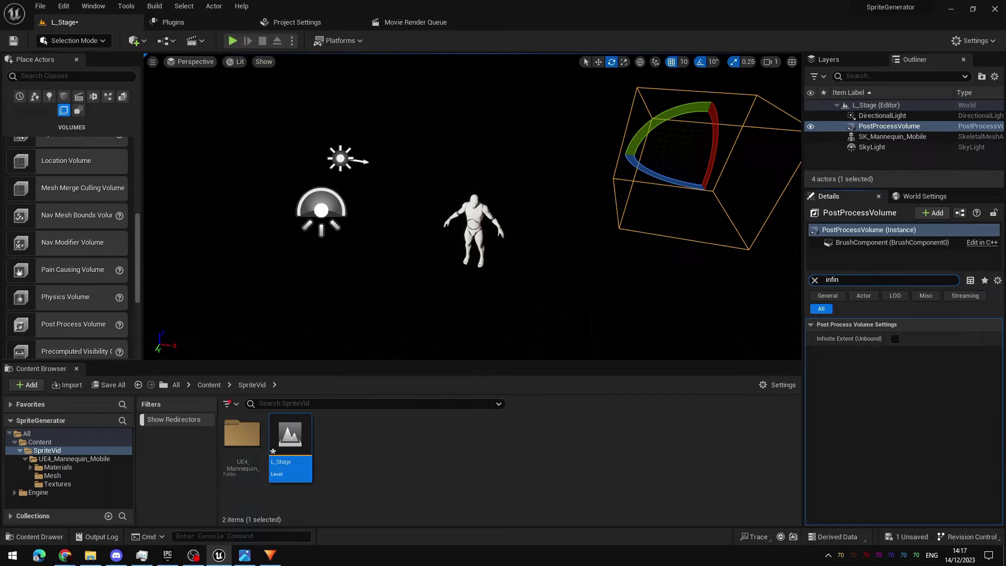
click(894, 339)
key(w)
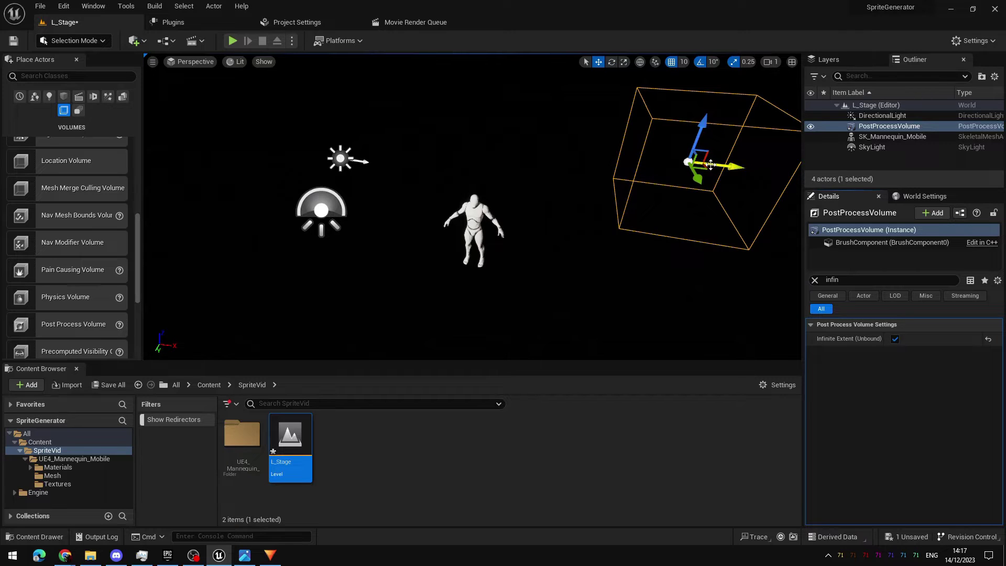
drag(711, 164, 796, 174)
- Enable the Post Process Volume's motion blur Amount and Max overrides and set both to 0
click(854, 281)
key(ctrl+a)
text(moti)
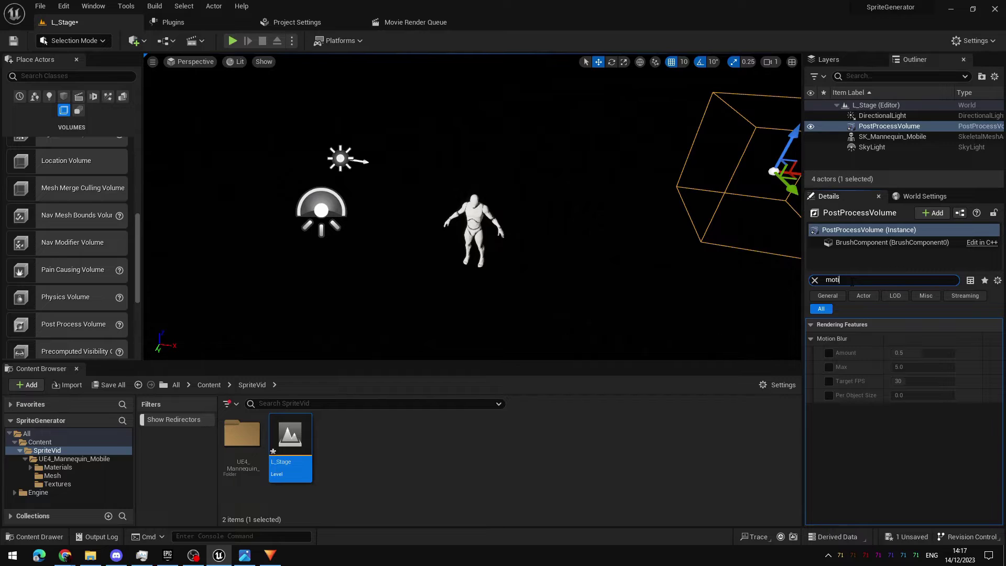
click(830, 353)
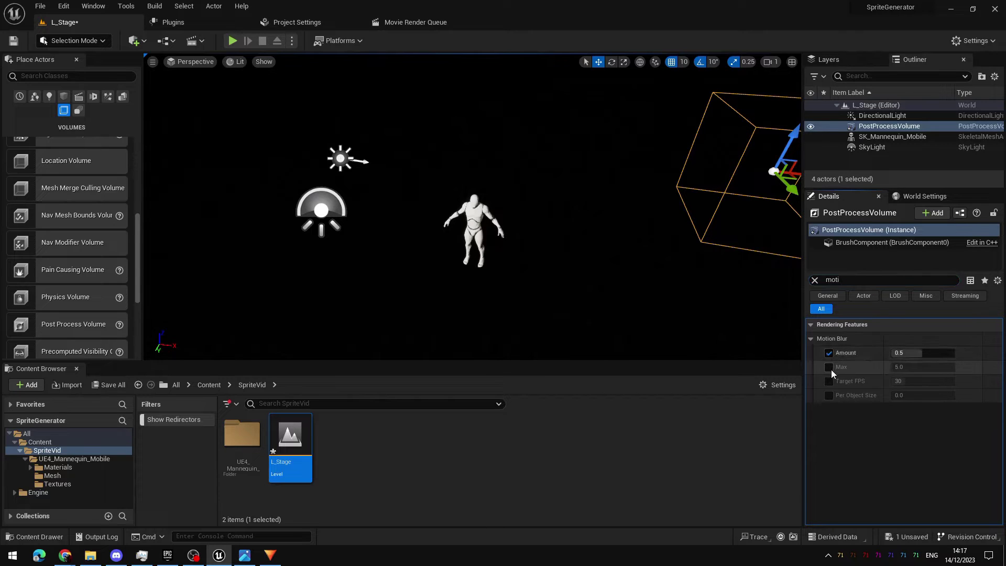
click(829, 366)
click(943, 352)
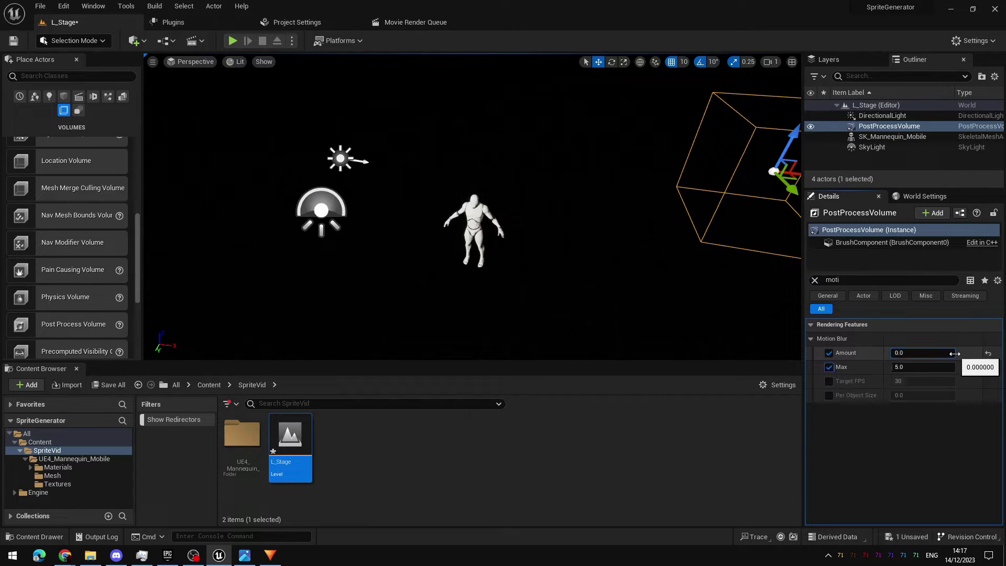
key(Tab)
key(Return)
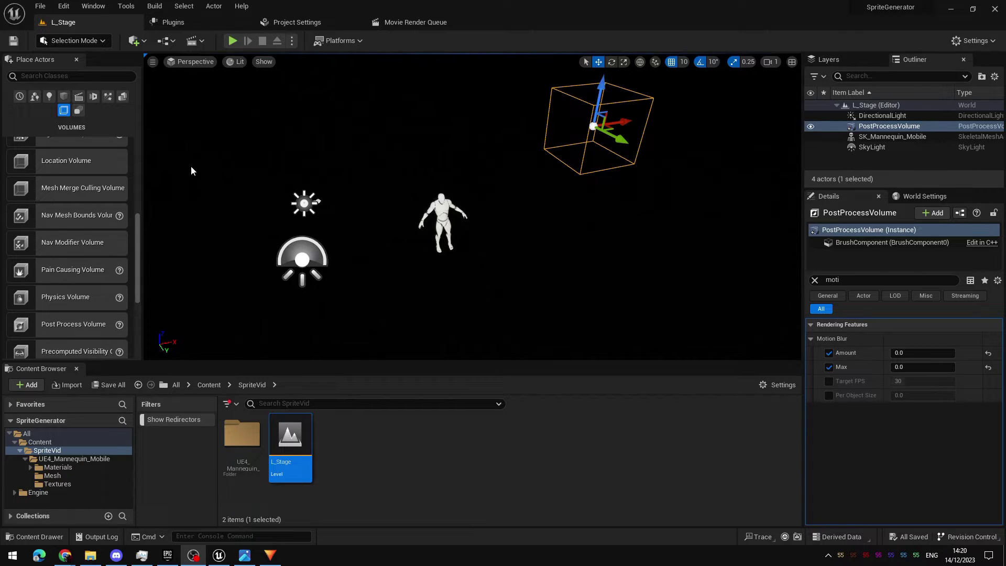
- Search the project's plugins for "render mo" to check that the Movie Render Queue plugins are enabled
click(63, 6)
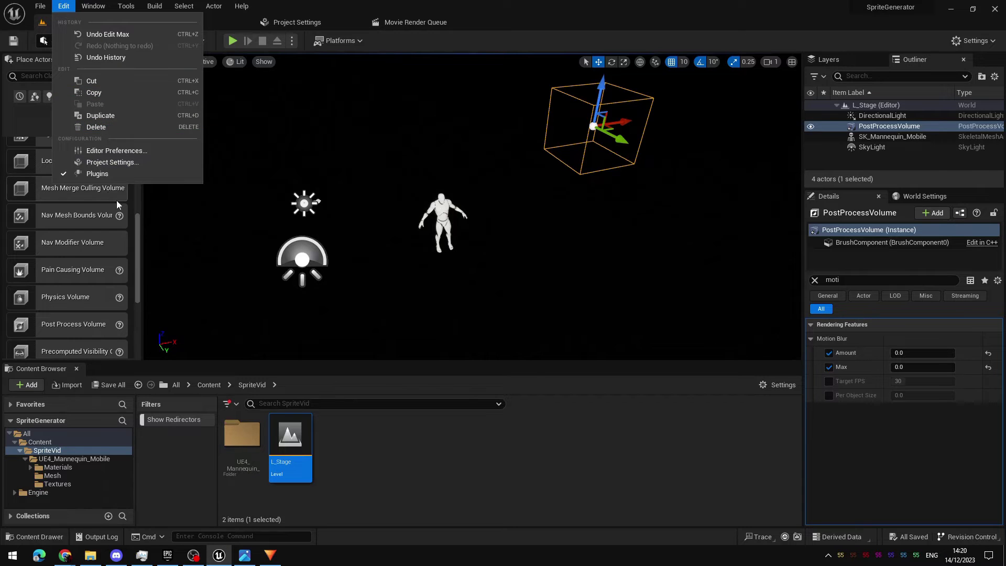
click(84, 175)
click(343, 46)
text(render mo)
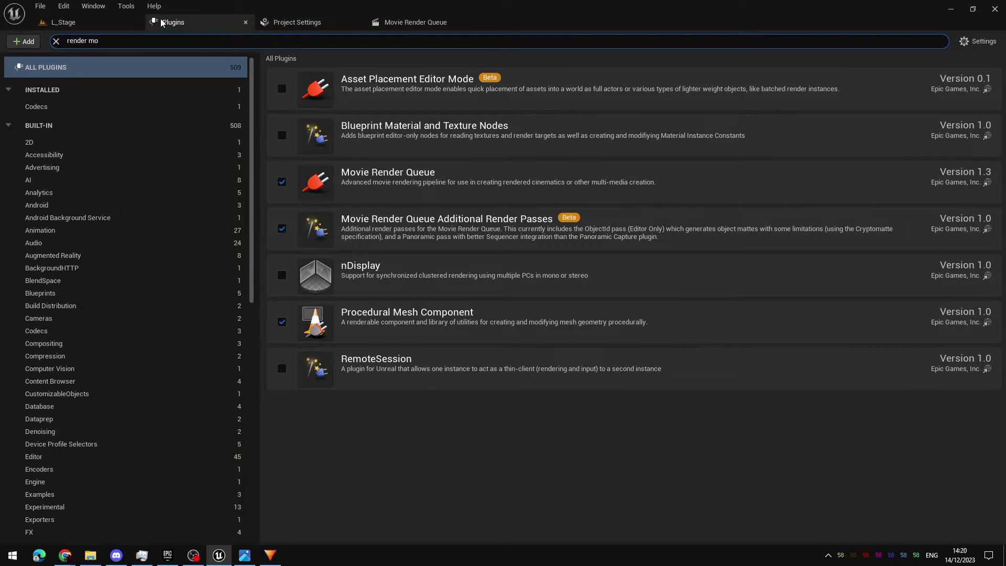
- Search the project settings for "postpro" and check the options for alpha channel support in post processing
click(295, 23)
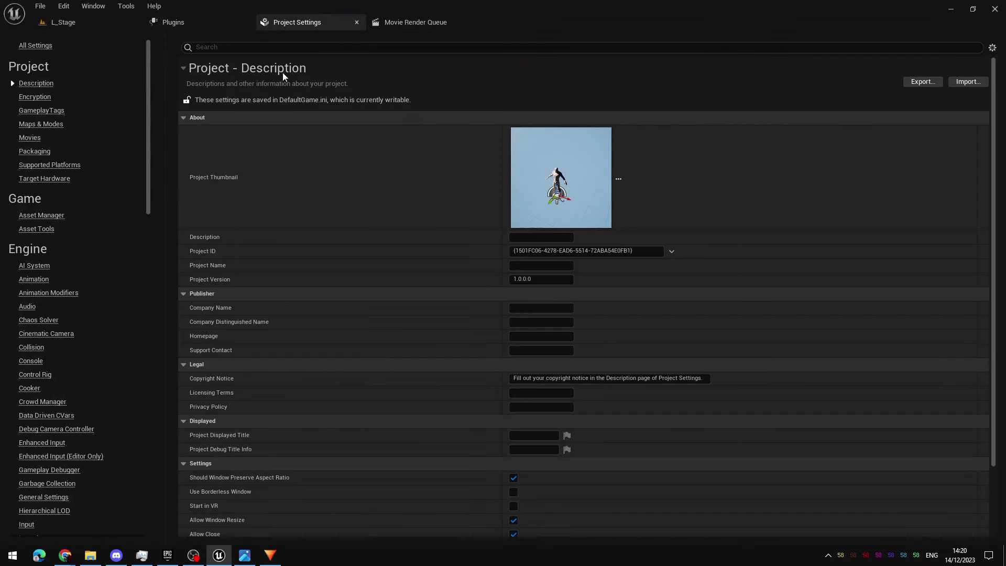
click(356, 48)
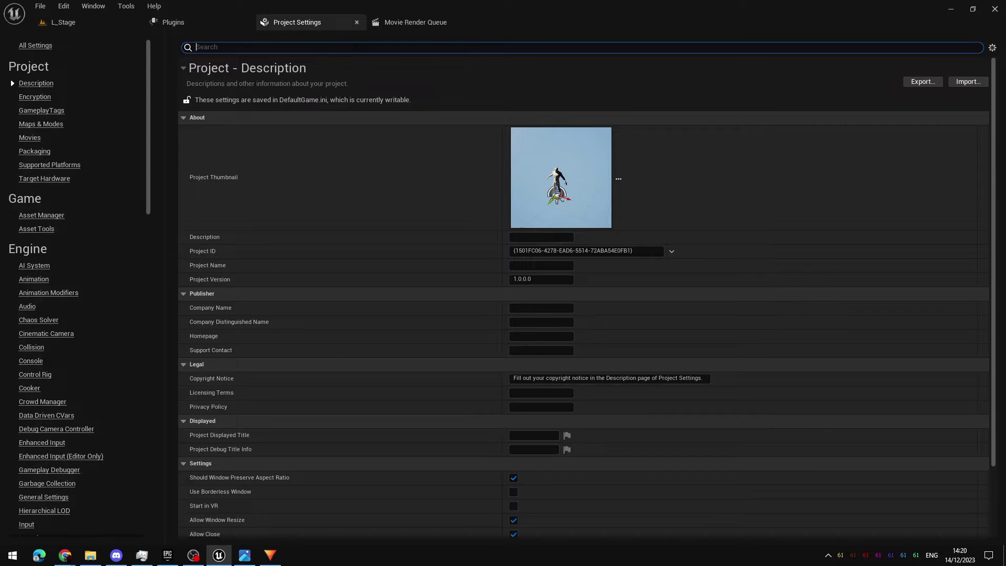
click(65, 6)
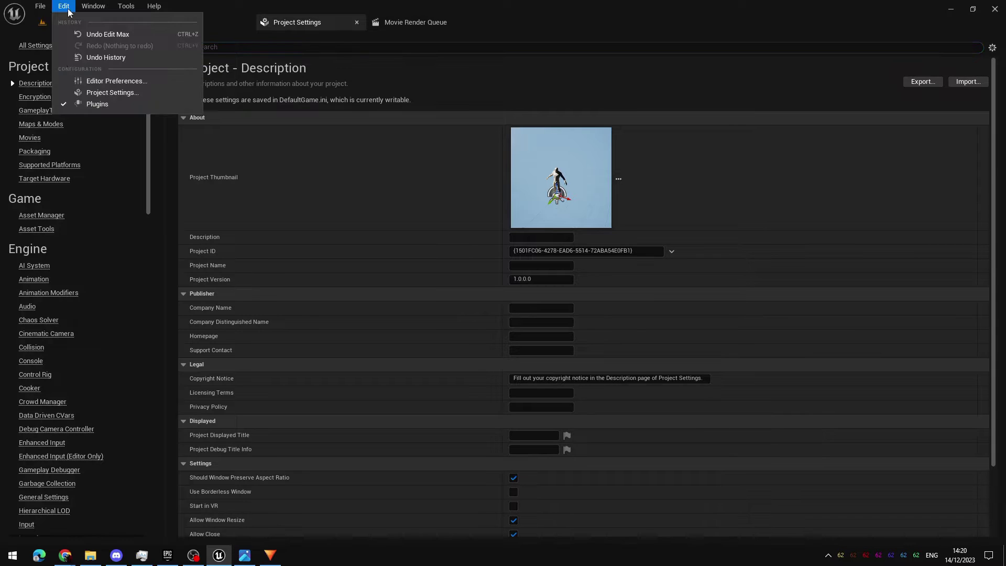
click(116, 93)
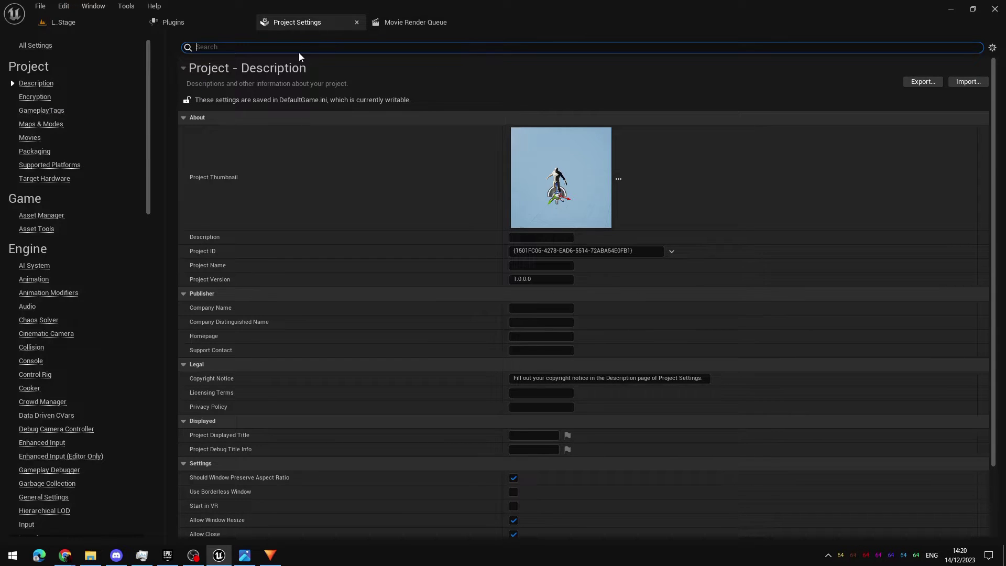
text(postpor)
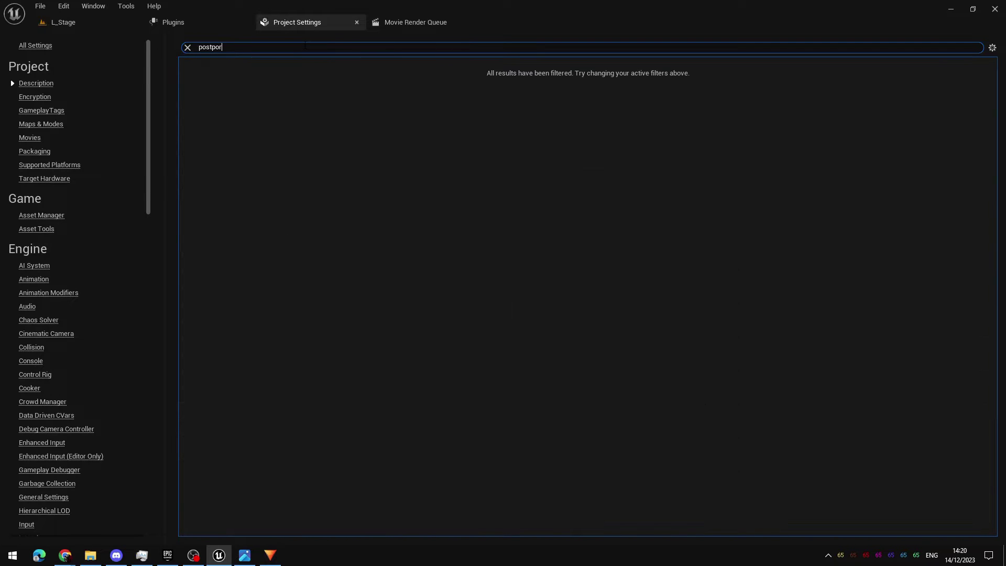
key(BackSpace)
key(BackSpace)
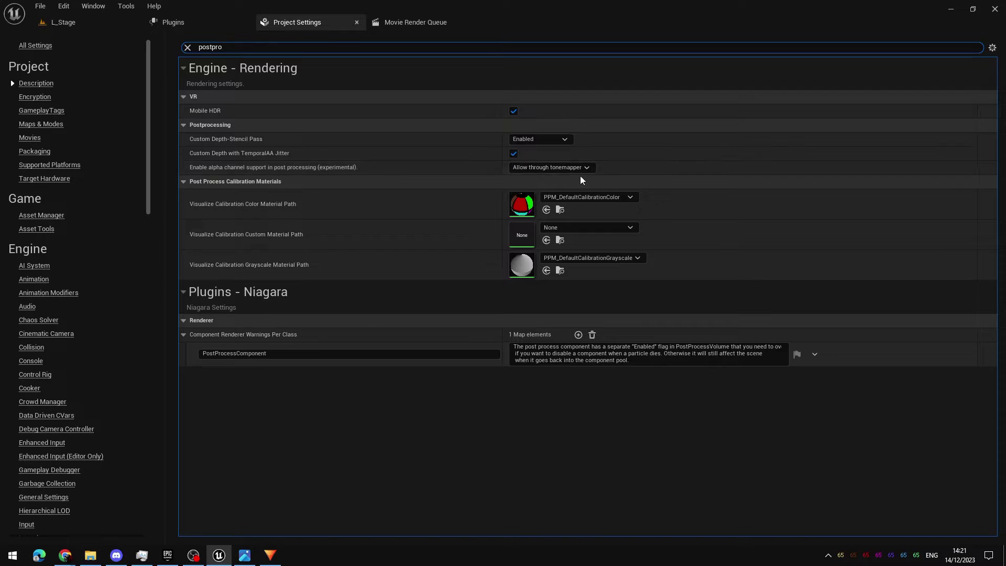
click(593, 169)
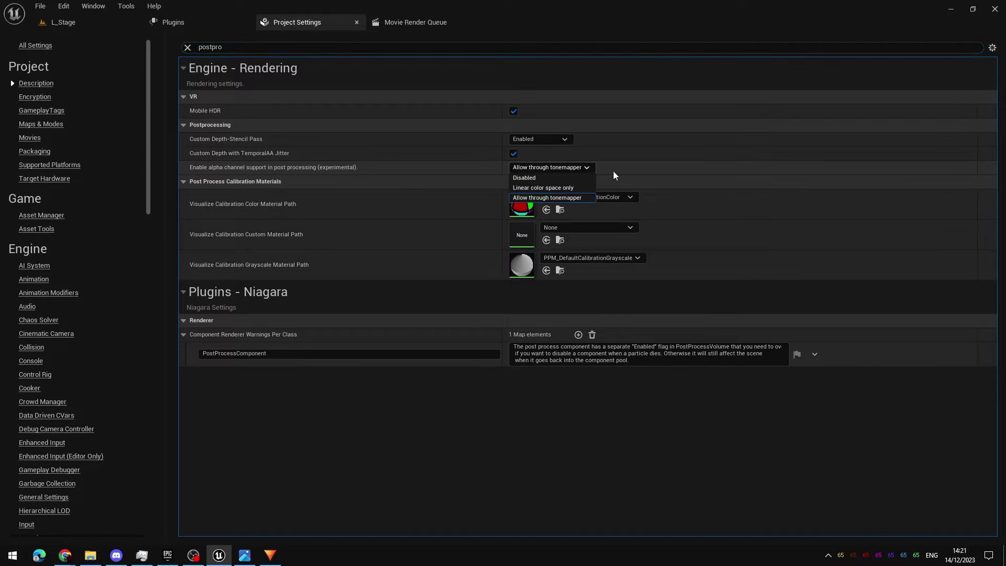
click(775, 465)
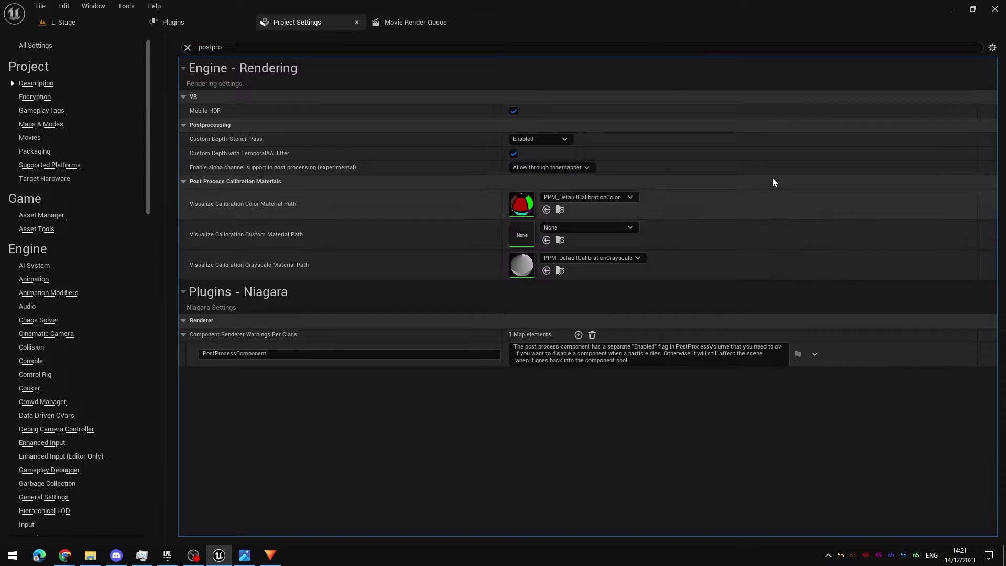
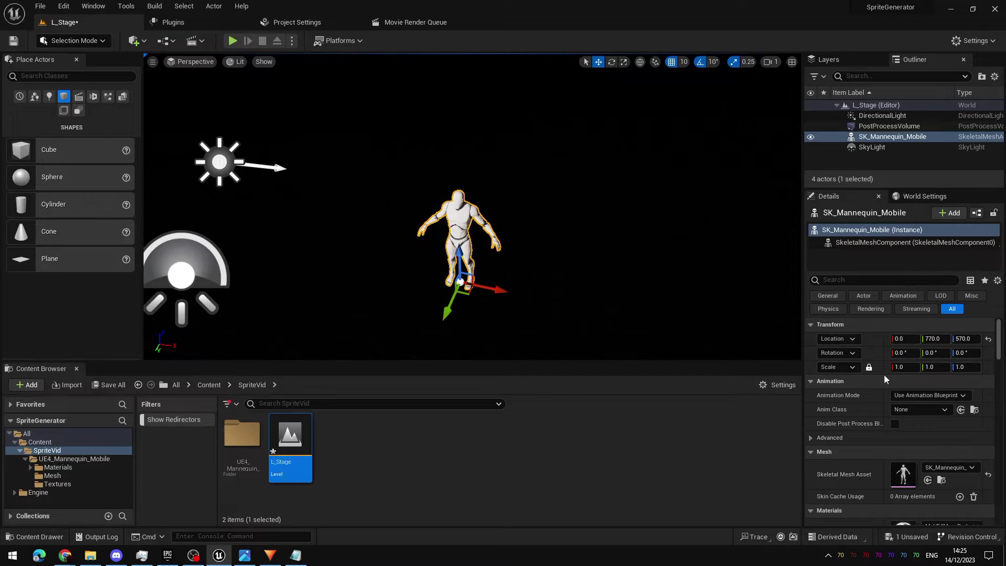
- Set the mannequin's Y and Z location to 0 so it sits at the world origin
click(935, 340)
click(968, 338)
text(0)
key(Return)
key(BackSpace)
text(0)
- Add a cube to the level and set its location to 0, 0, 0
right_drag(707, 262, 739, 261)
key(d)
right_drag(516, 241, 434, 245)
key(w)
drag(17, 151, 319, 217)
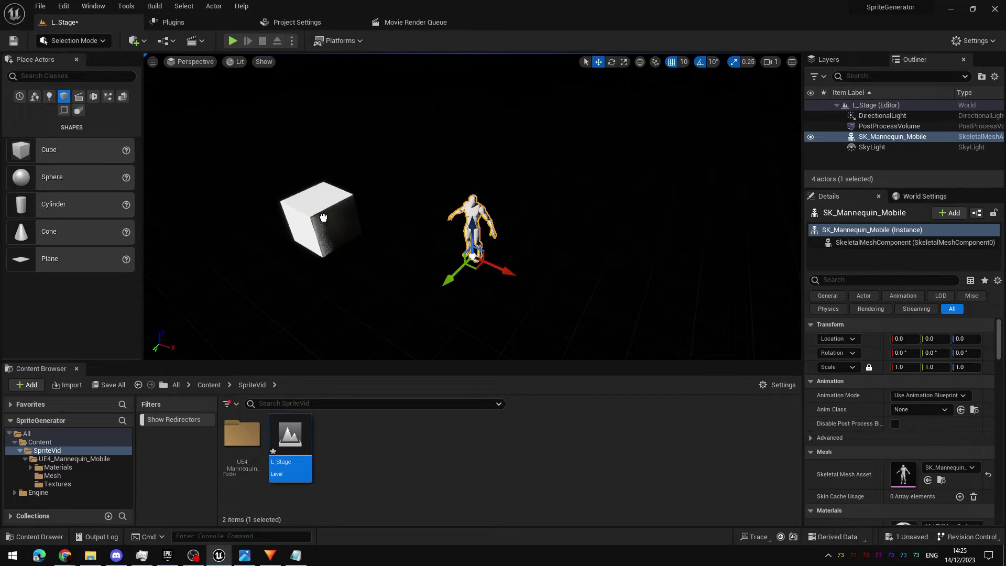
text(0)
key(Tab)
text(0)
key(Tab)
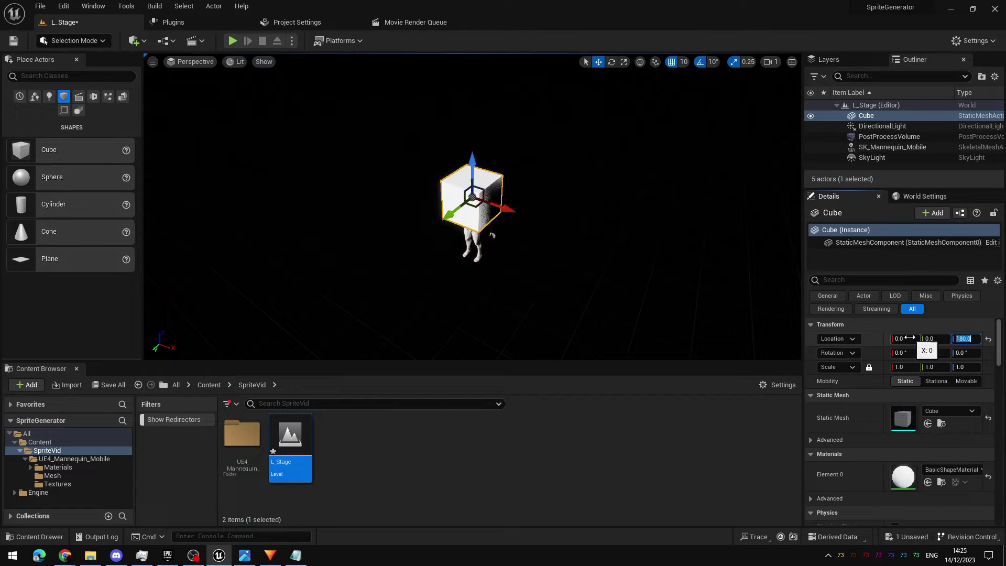
text(0)
key(Return)
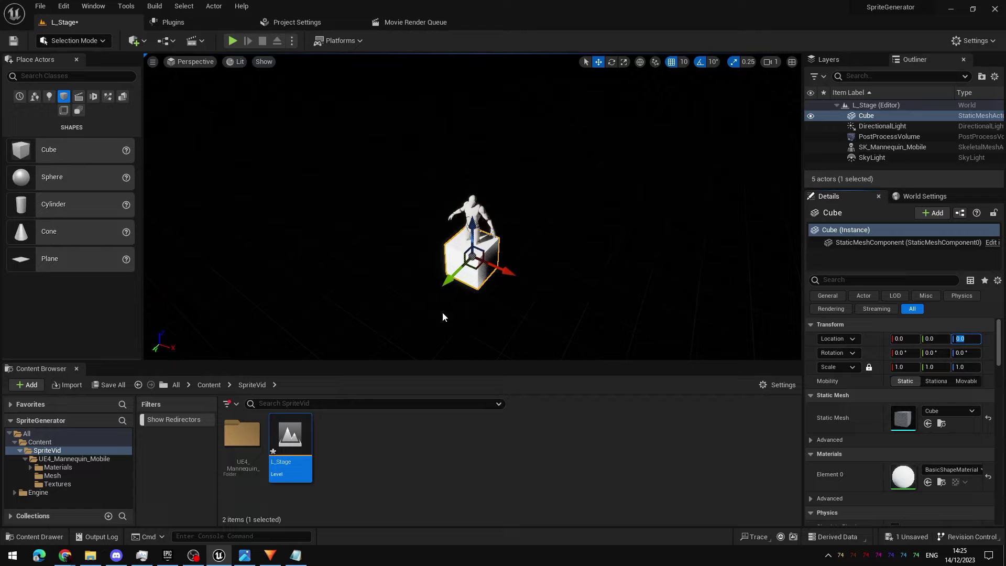
- Turn off the cube's Visible option in its rendering settings
scroll(932, 419, down, 12)
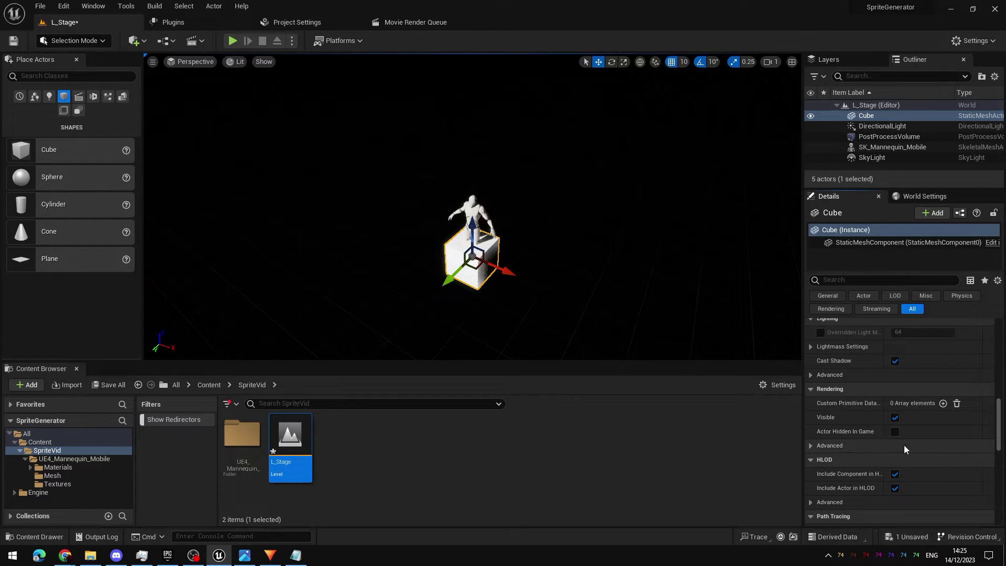
click(895, 418)
right_drag(651, 288, 633, 291)
key(w)
right_drag(365, 273, 388, 276)
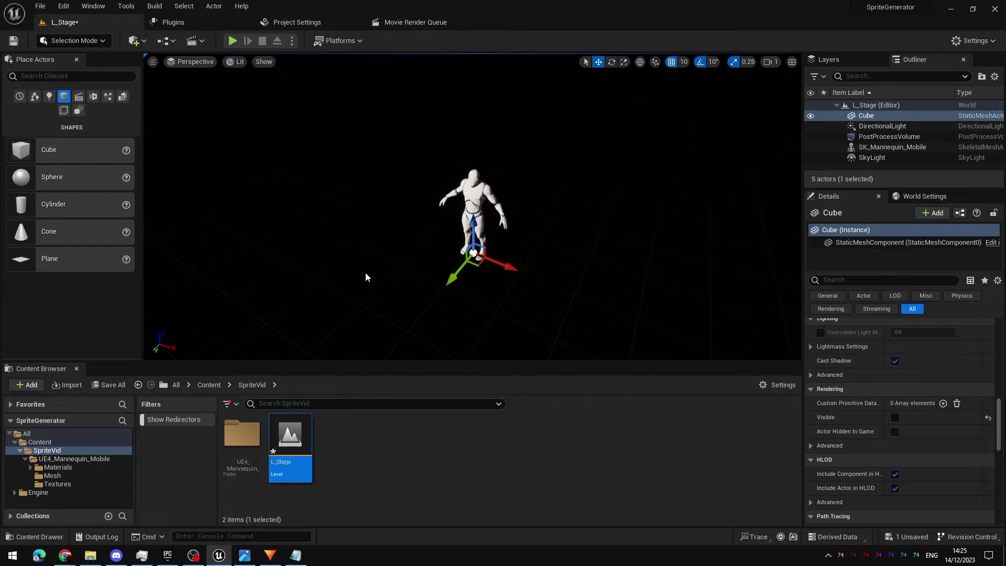
- Add a Cine Camera Actor in front of the mannequin and rotate it about -90 degrees around Z to face it
click(85, 81)
text(cine)
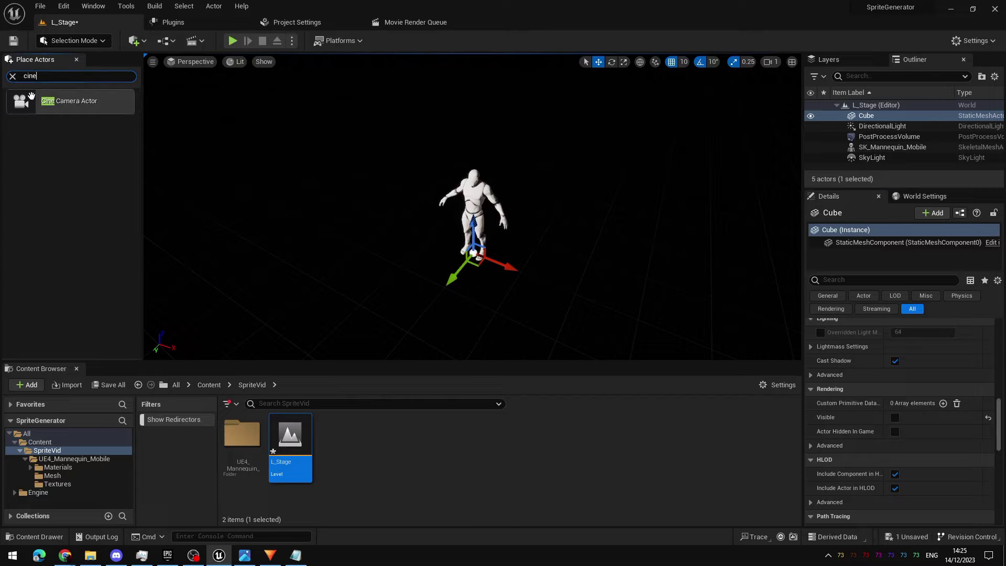
drag(32, 108, 408, 317)
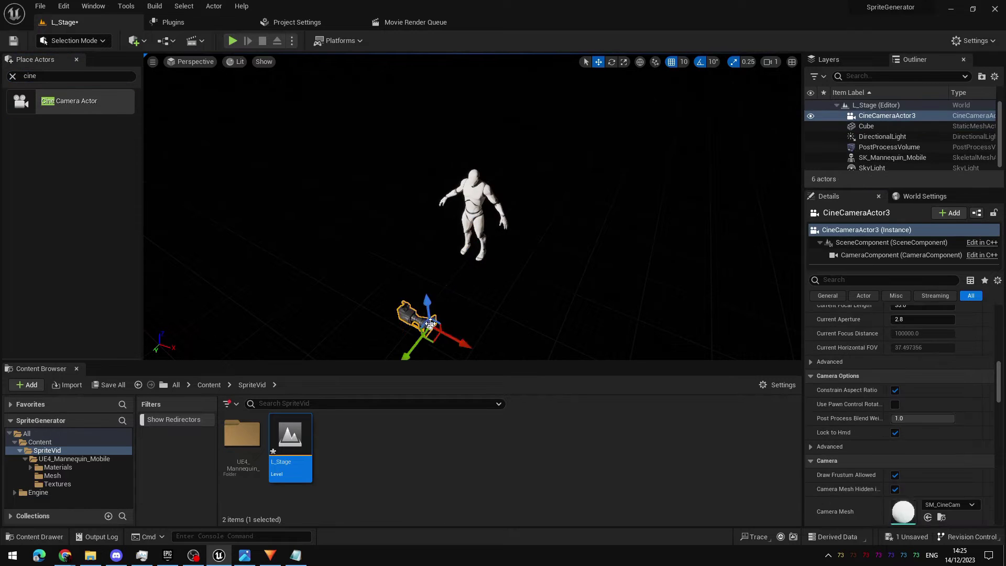
key(e)
drag(478, 358, 461, 286)
key(w)
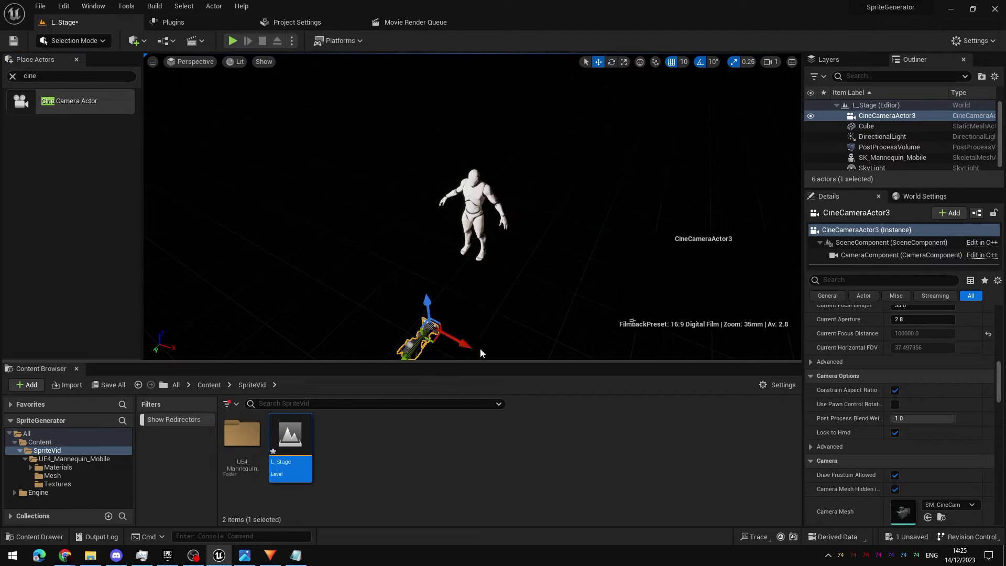
- Raise the cine camera and move it back from the mannequin
drag(405, 292, 401, 204)
right_drag(401, 204, 389, 209)
drag(440, 274, 474, 194)
right_drag(474, 194, 524, 236)
drag(382, 283, 225, 100)
- Tilt the cine camera down toward the mannequin, trying a Y rotation of -60 degrees before setting it to -45 degrees
scroll(945, 351, up, 10)
text(-60)
key(Return)
right_drag(225, 100, 225, 131)
click(938, 340)
text(-45)
key(Return)
- Adjust the cine camera's location to X 0, Y 450, Z 530 so the whole mannequin is framed
drag(239, 179, 125, 244)
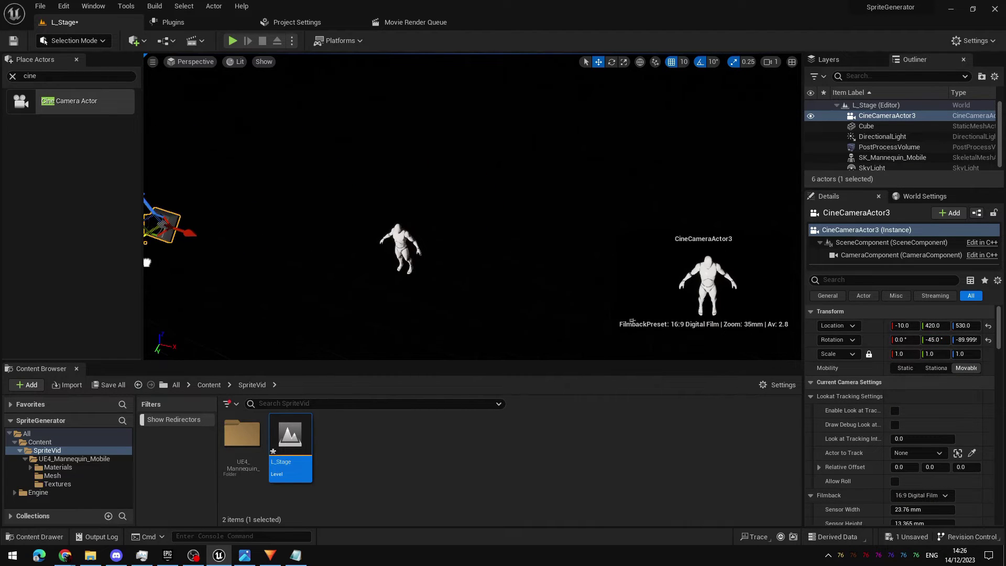
right_drag(252, 235, 188, 225)
right_drag(314, 226, 296, 207)
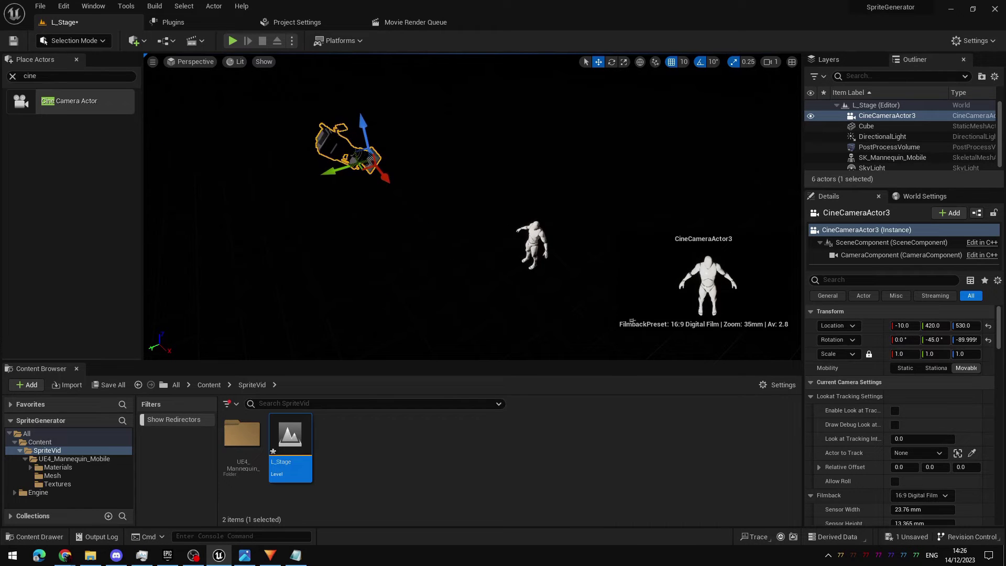
drag(343, 177, 332, 181)
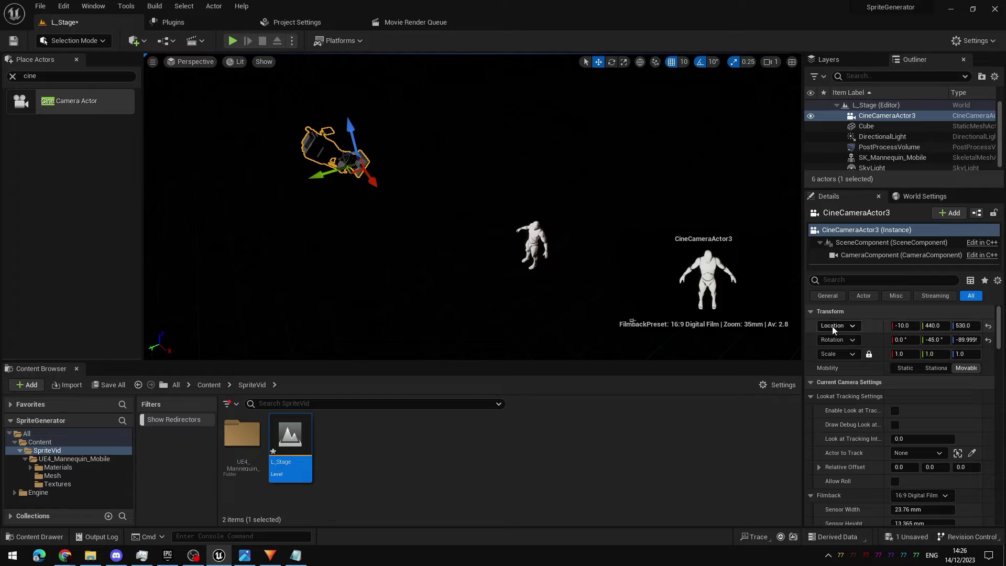
click(914, 326)
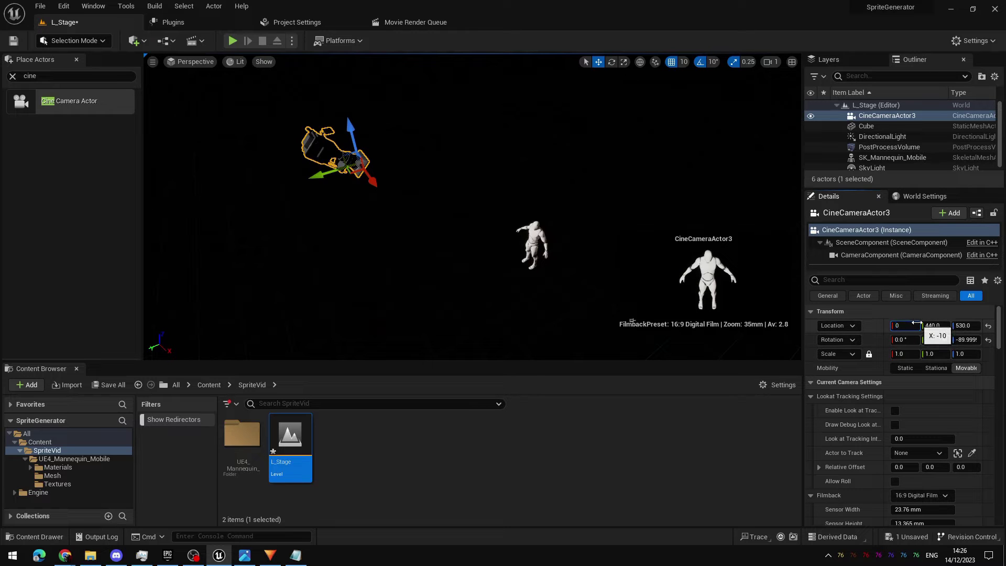
key(Return)
click(935, 326)
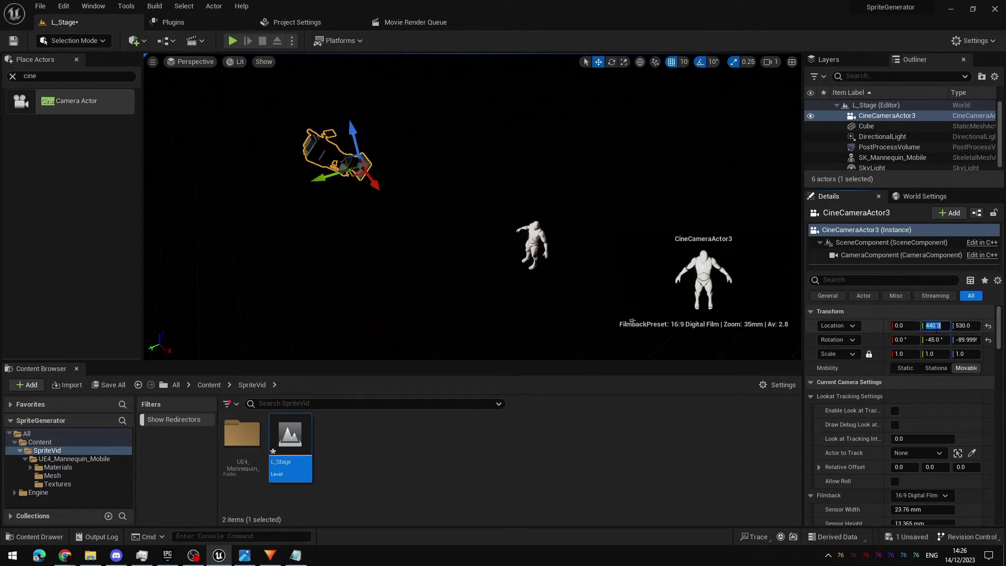
key(Return)
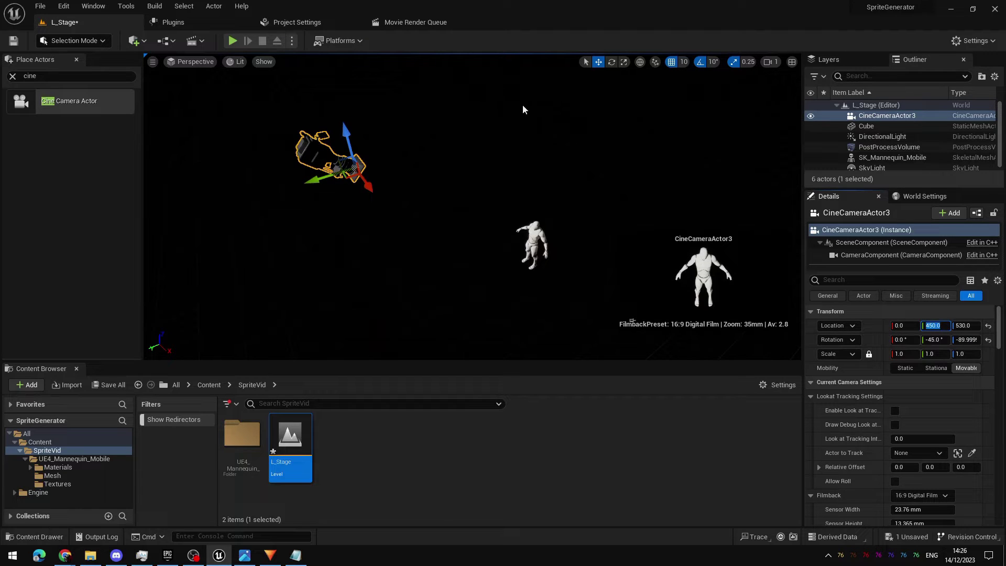
- Try rotating the mannequin on its own and undo the rotation
click(539, 231)
key(e)
key(w)
click(335, 163)
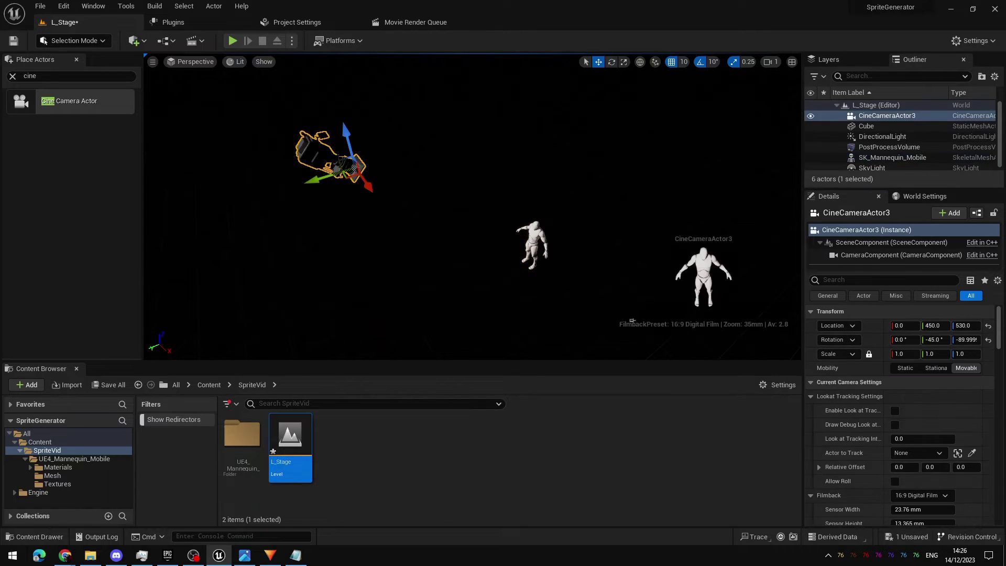
click(533, 246)
key(e)
drag(513, 301, 535, 303)
key(ctrl+z)
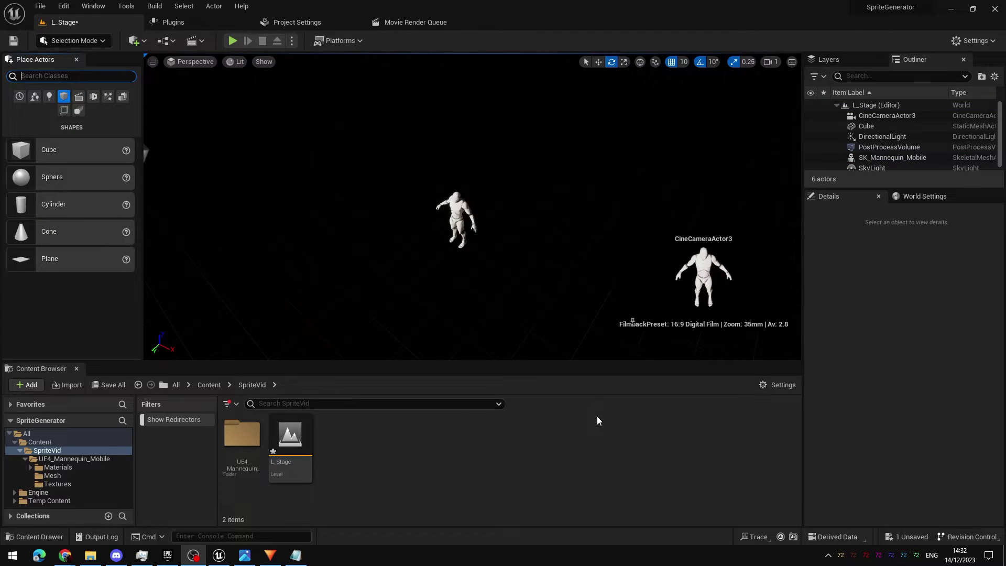
- Try moving the mannequin away from the world origin, to Y 60
click(460, 215)
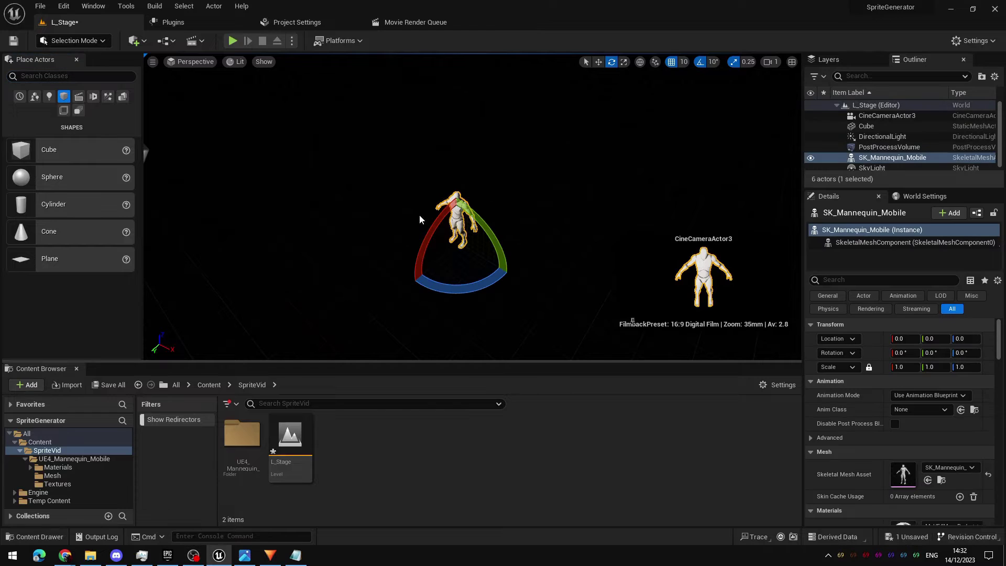
mouse_move(485, 260)
right_down()
mouse_move(476, 238)
mouse_move(480, 262)
right_up()
key(w)
drag(497, 268, 430, 222)
- Try a second cube near the world origin as a temporary position reference, and delete it
drag(50, 153, 490, 240)
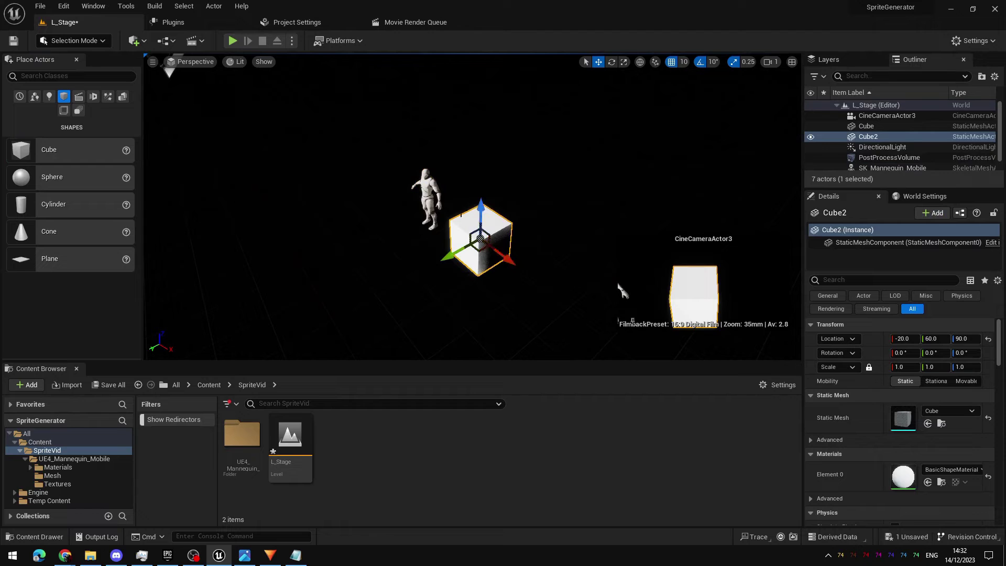
drag(439, 252, 464, 248)
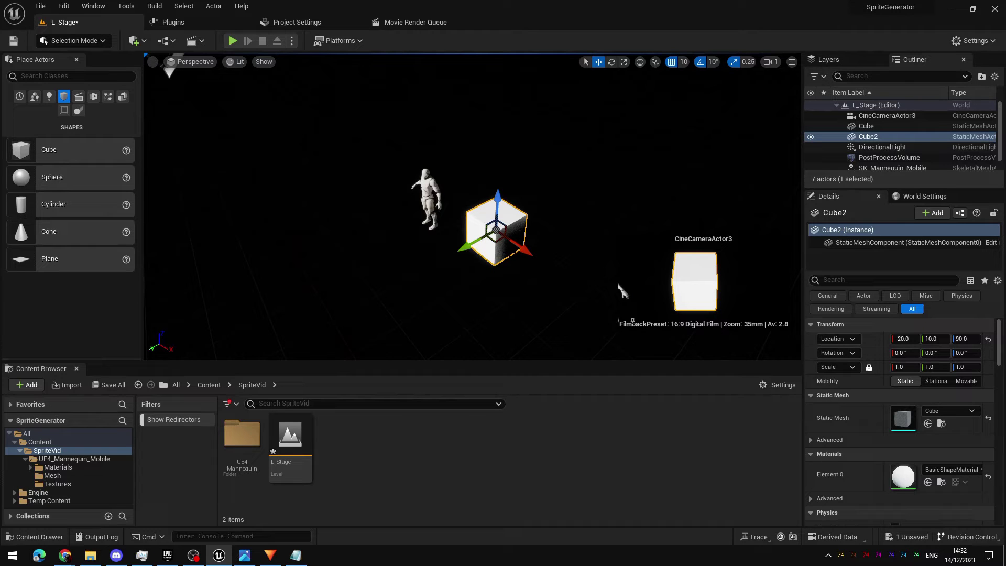
key(Delete)
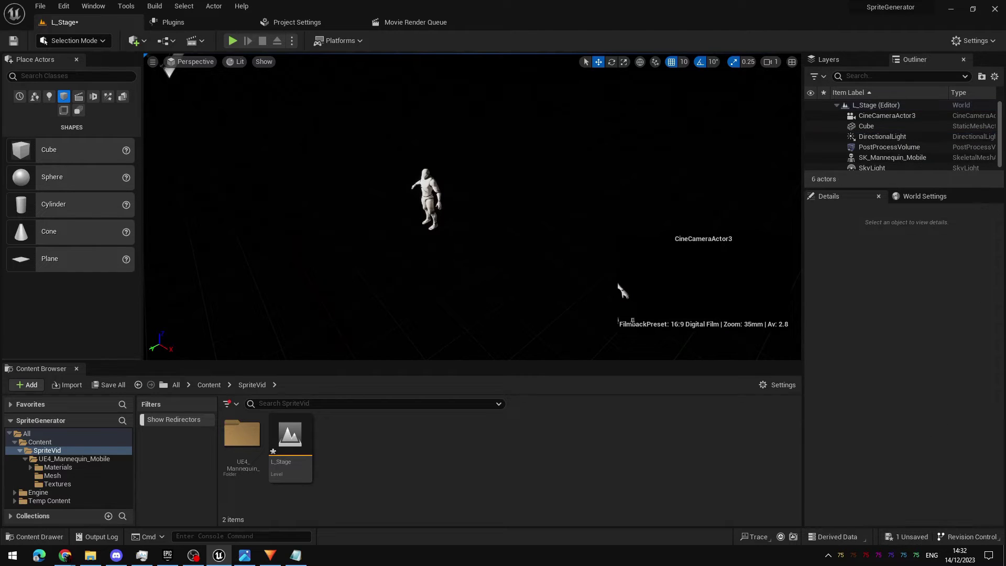
- Reset the mannequin's X and Y location to 0
click(428, 197)
click(907, 339)
text(0)
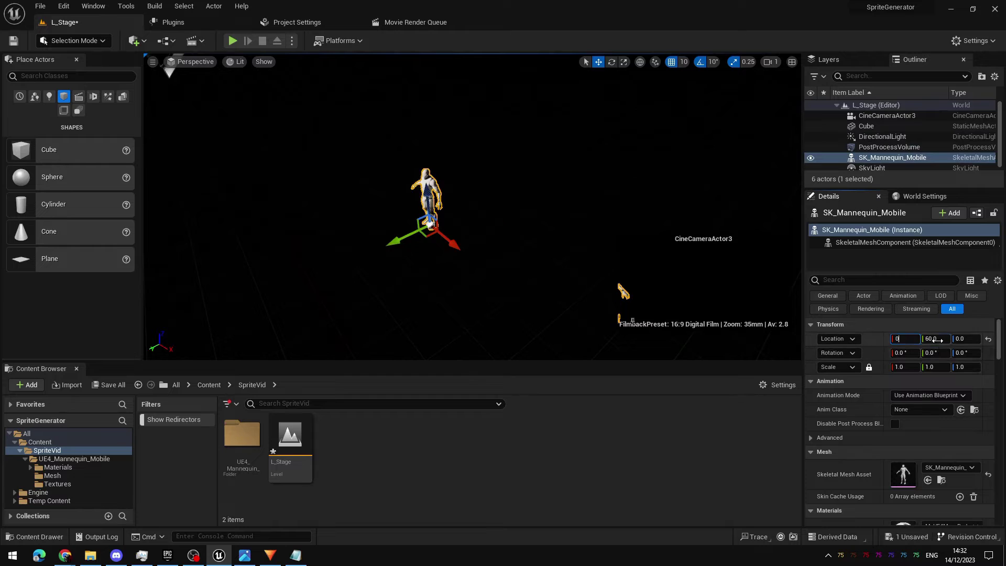
click(936, 339)
text(0)
key(Return)
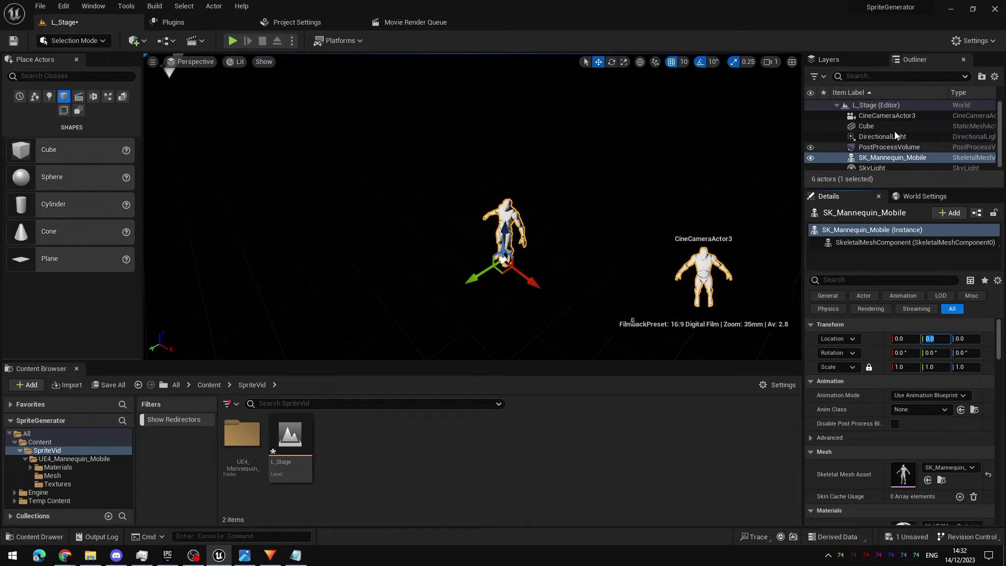
- Parent the mannequin to the hidden cube in the Outliner and rename the cube RotationCube
click(884, 159)
drag(884, 159, 865, 127)
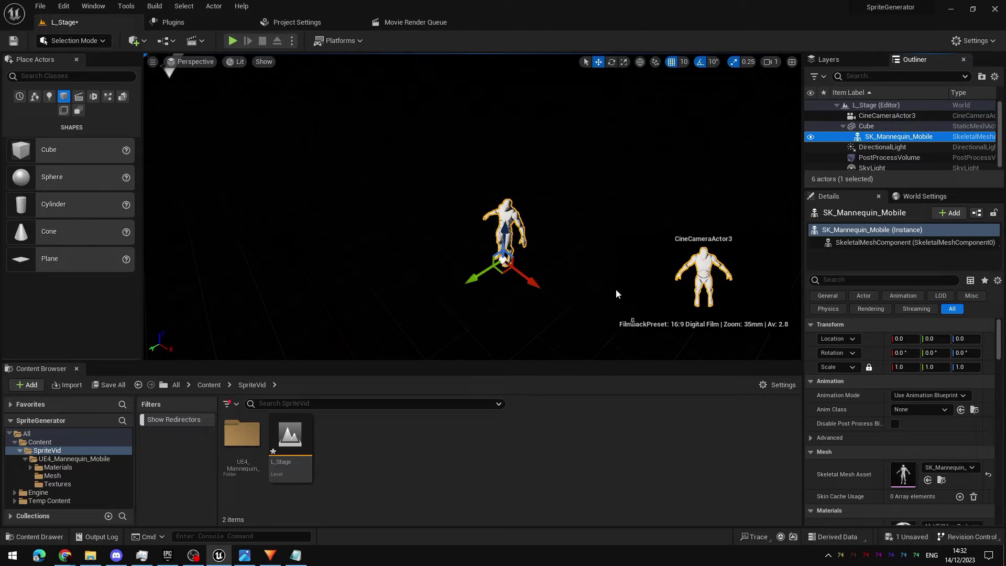
click(879, 130)
key(F2)
text(RotationCube)
key(Return)
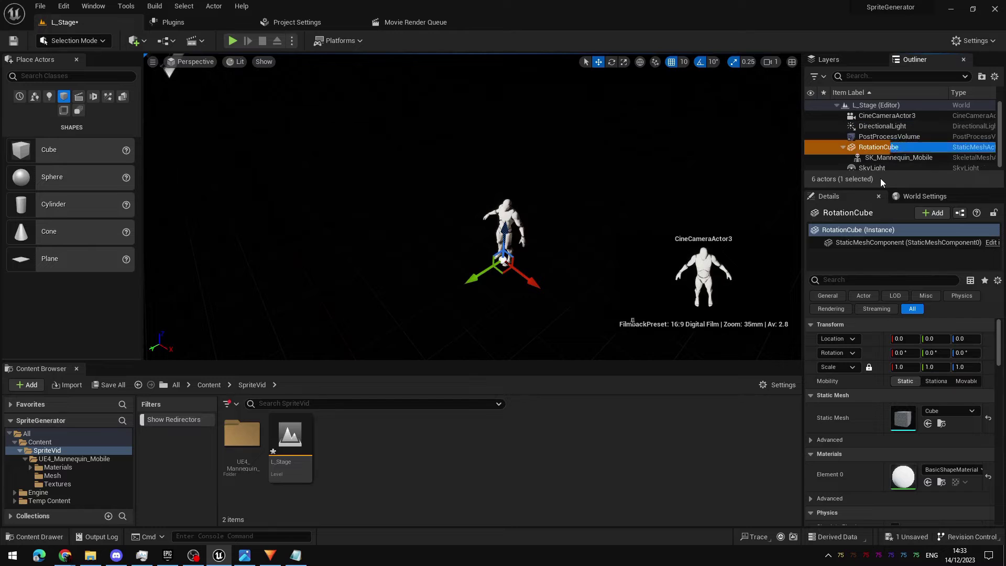
mouse_move(605, 230)
right_down()
mouse_move(629, 232)
mouse_move(620, 245)
mouse_move(605, 230)
right_up()
key(w)
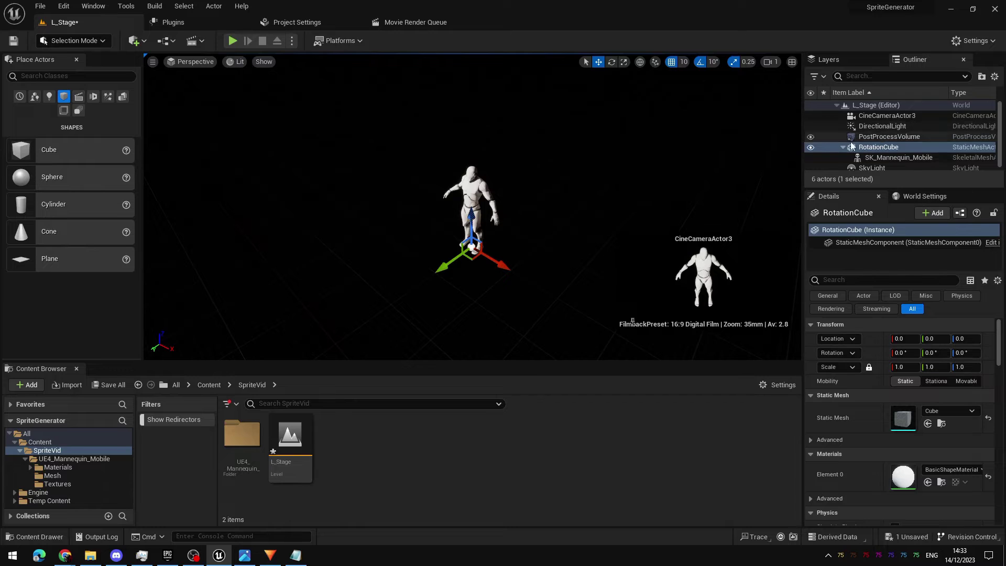
mouse_move(624, 210)
right_down()
mouse_move(600, 201)
mouse_move(626, 211)
right_up()
right_drag(511, 210, 629, 196)
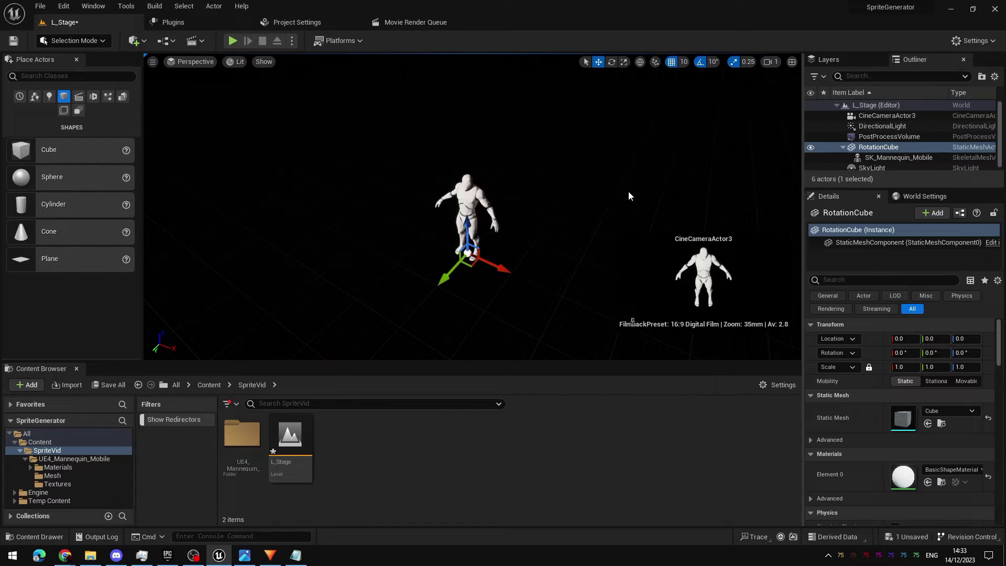
- Rotate RotationCube to test that the attached mannequin turns with it
click(897, 158)
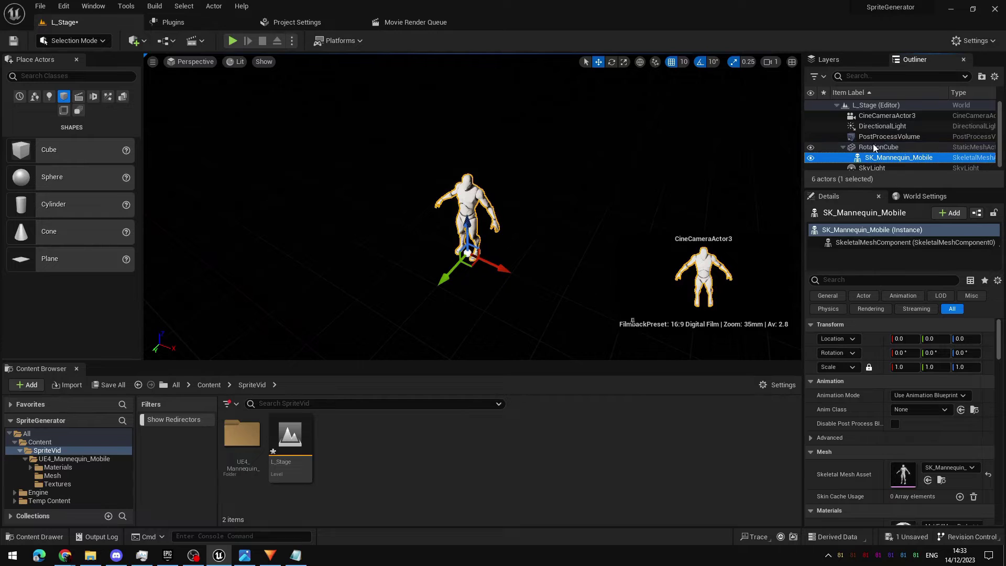
click(907, 147)
key(e)
mouse_move(461, 317)
mouse_down()
mouse_move(577, 304)
mouse_move(456, 298)
mouse_up()
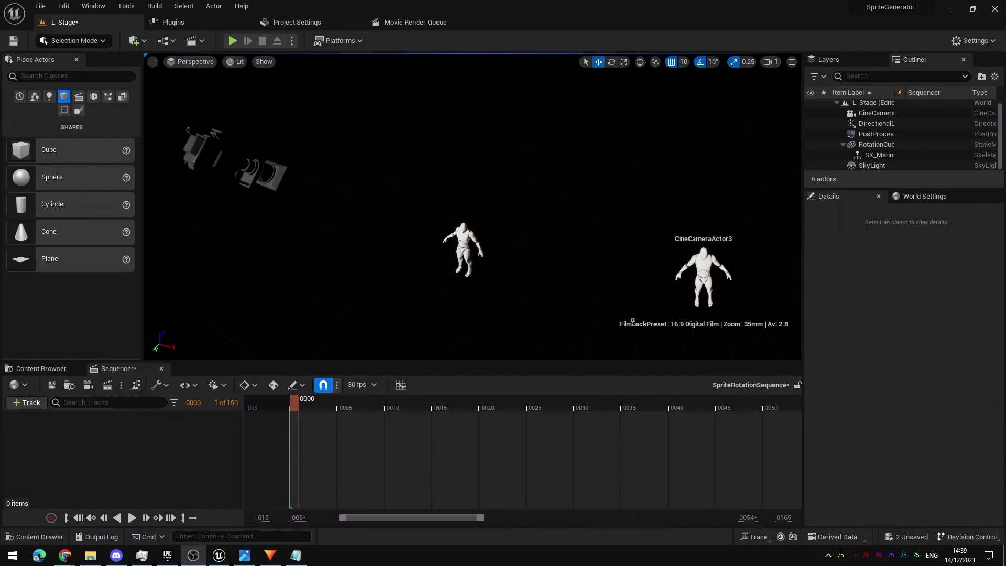
- Create a level sequence saved as SpriteRotationSequence in Content, replacing the existing asset, and move its actor to X -500
right_drag(455, 297, 451, 293)
mouse_move(586, 259)
right_down()
mouse_move(578, 268)
mouse_move(580, 260)
right_up()
drag(506, 311, 542, 220)
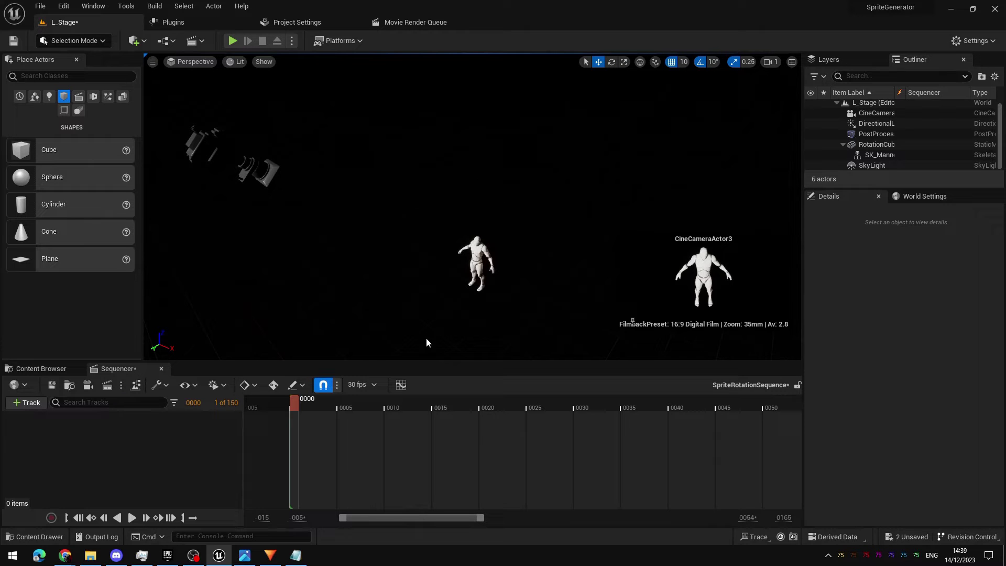
click(206, 42)
click(239, 78)
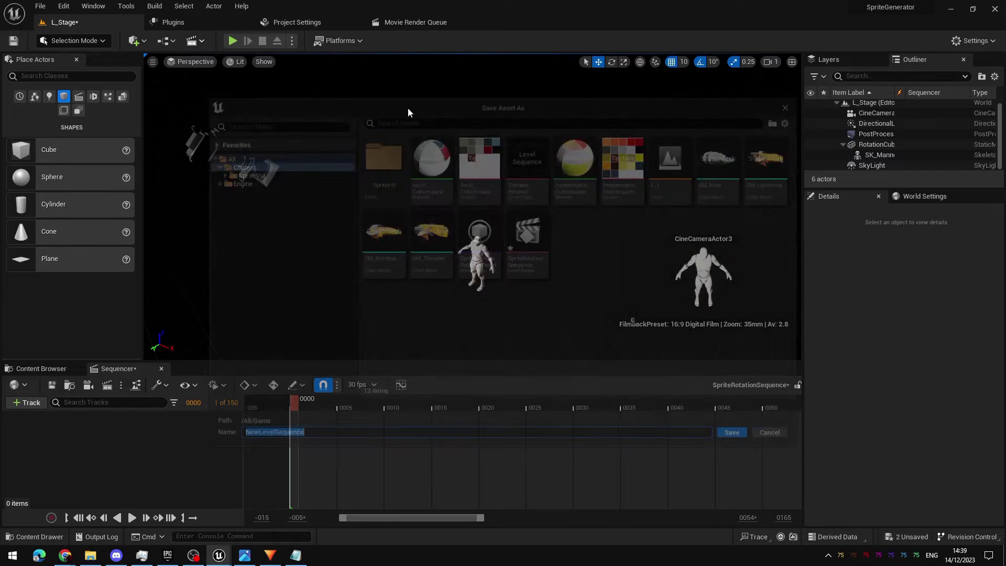
click(539, 275)
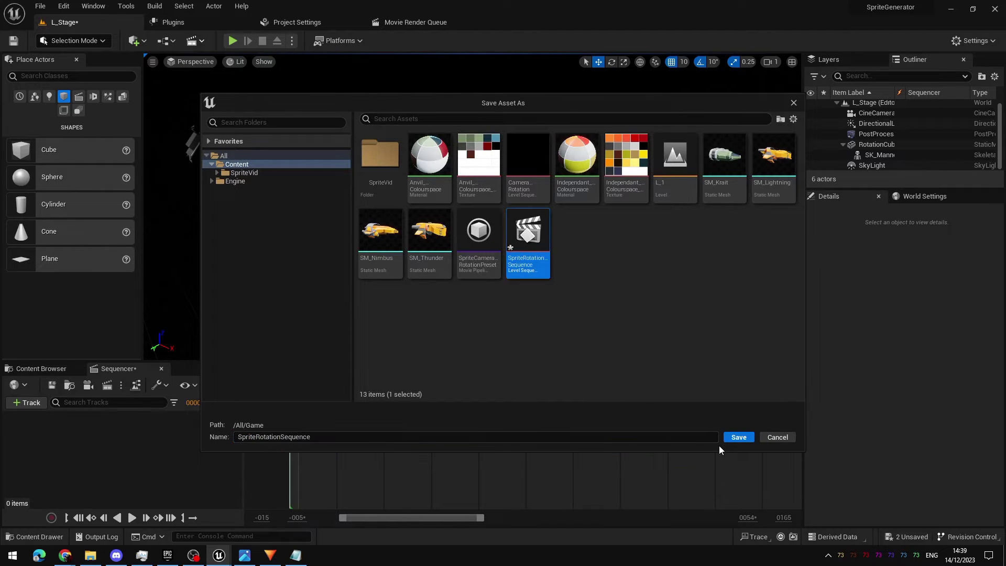
click(738, 437)
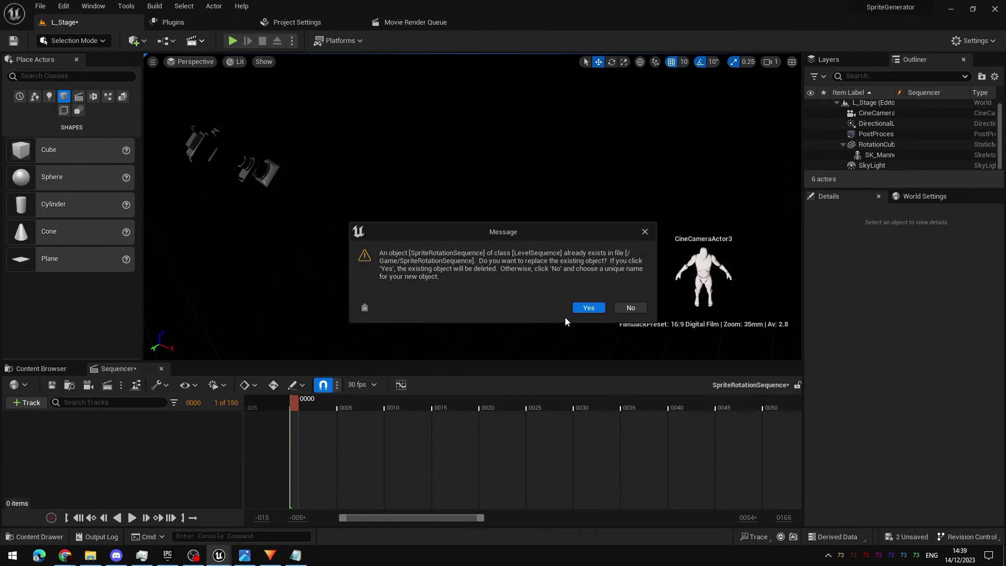
click(592, 308)
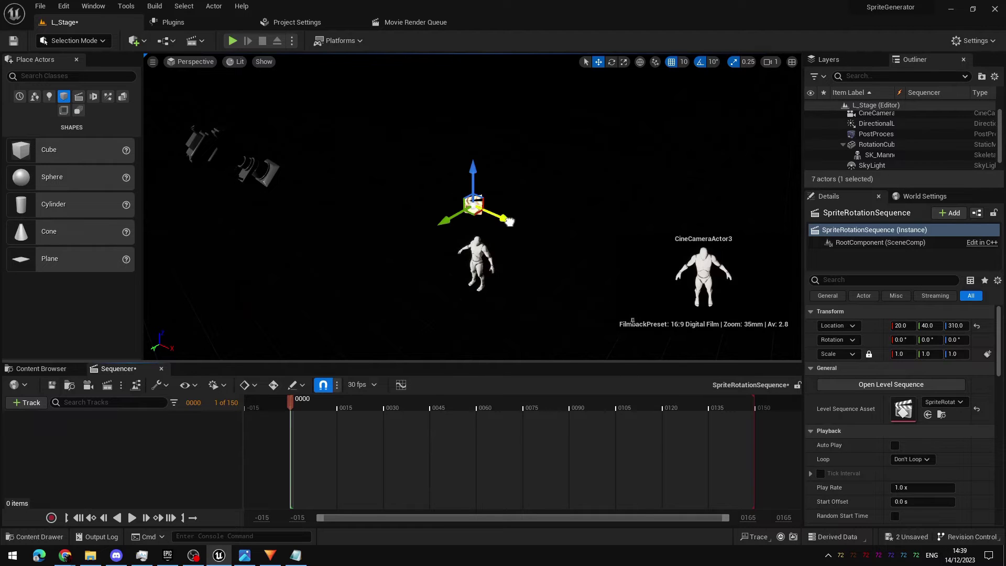
drag(509, 223, 364, 198)
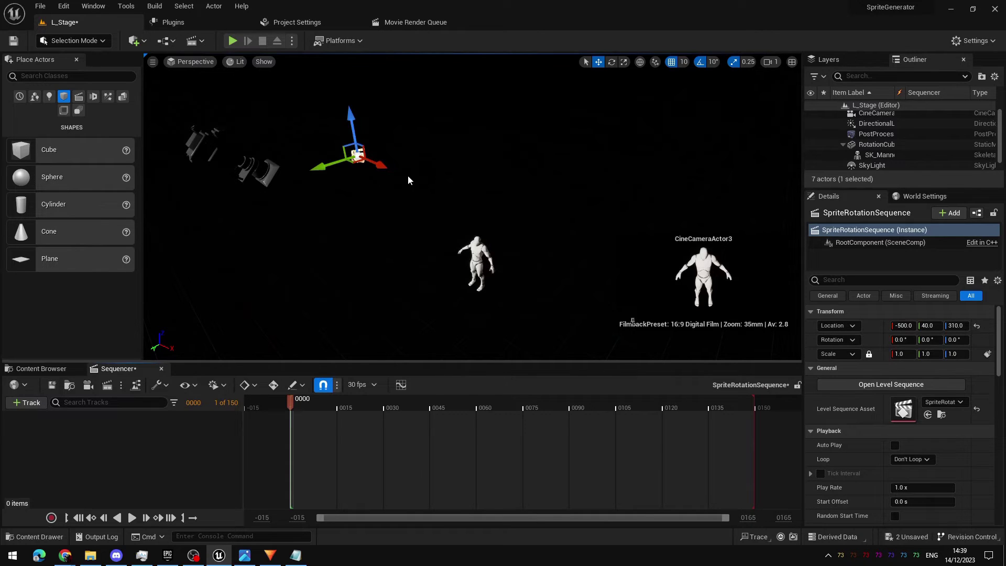
mouse_move(388, 243)
right_down()
mouse_move(420, 233)
mouse_move(392, 256)
mouse_move(414, 261)
mouse_move(381, 227)
right_up()
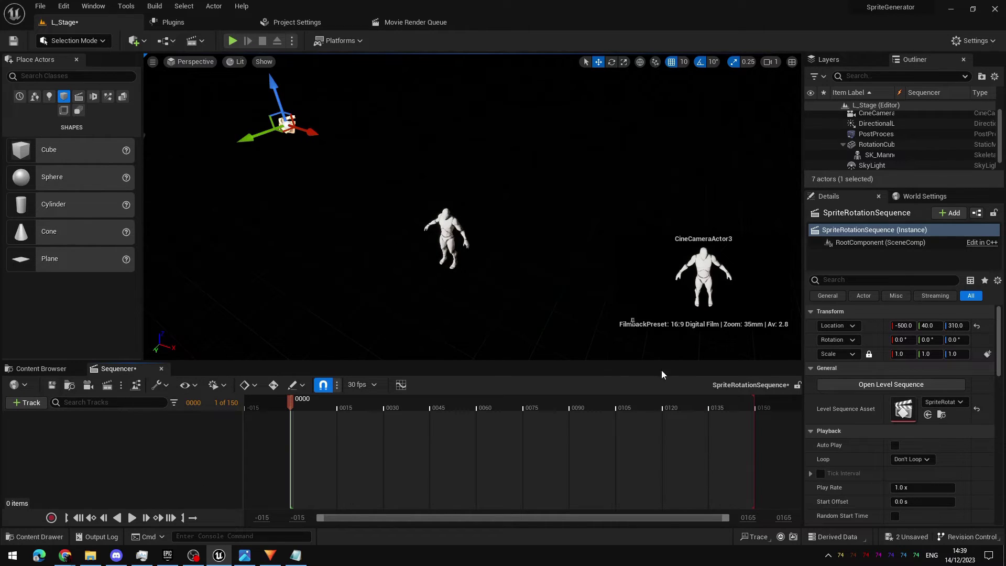
- Add RotationCube to SpriteRotationSequence as an animated actor track in Sequencer
click(877, 143)
drag(868, 146, 123, 454)
click(25, 402)
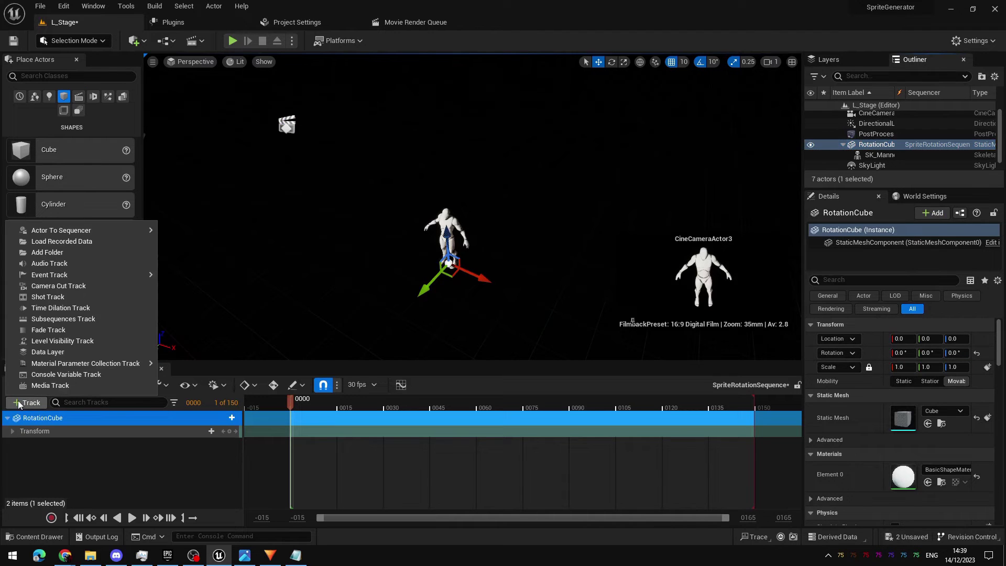
mouse_move(84, 232)
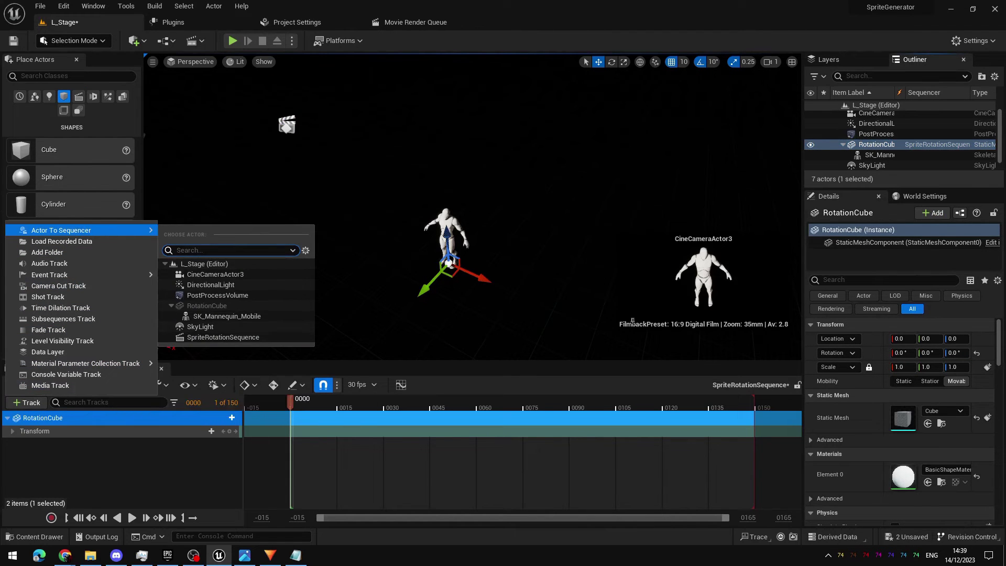
click(27, 461)
- Expand RotationCube's rotation channels in Sequencer and key its Yaw at 0 on frame 0
click(12, 430)
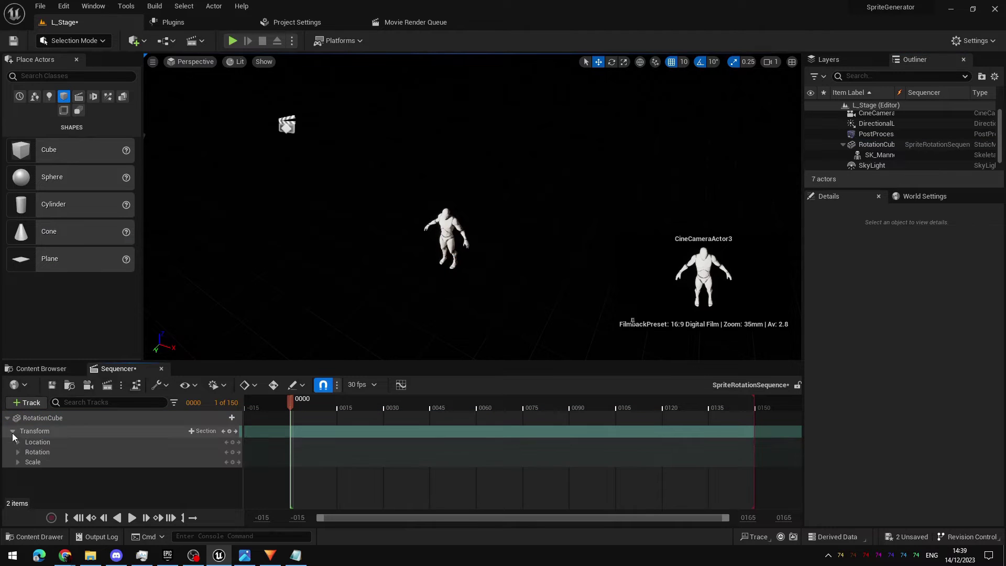
right_drag(497, 276, 470, 266)
click(16, 452)
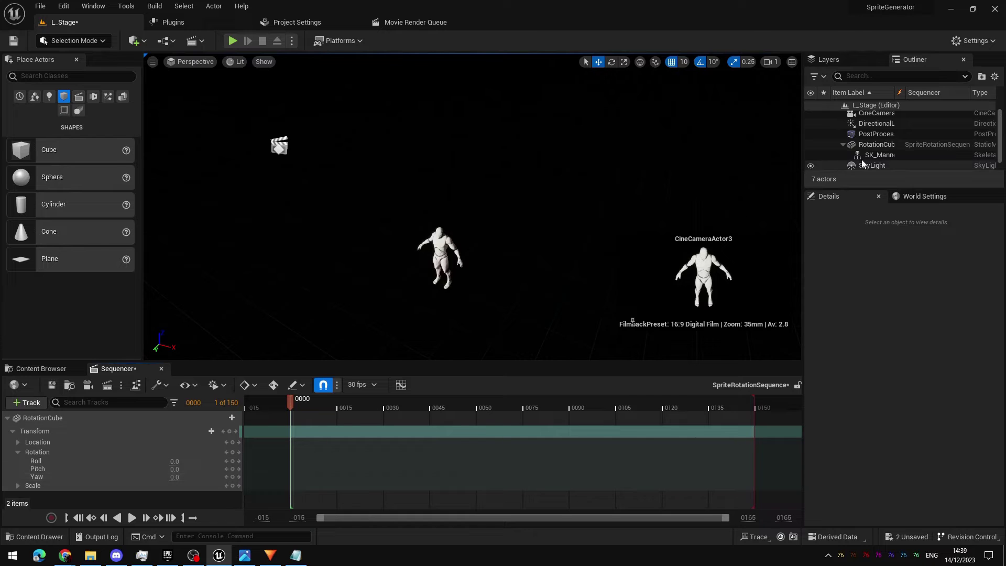
click(901, 145)
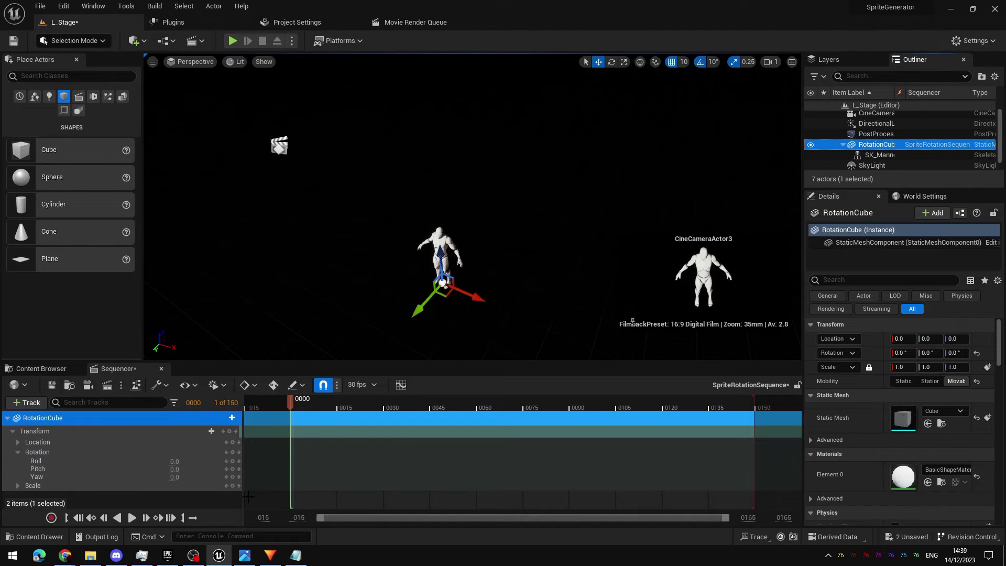
click(228, 478)
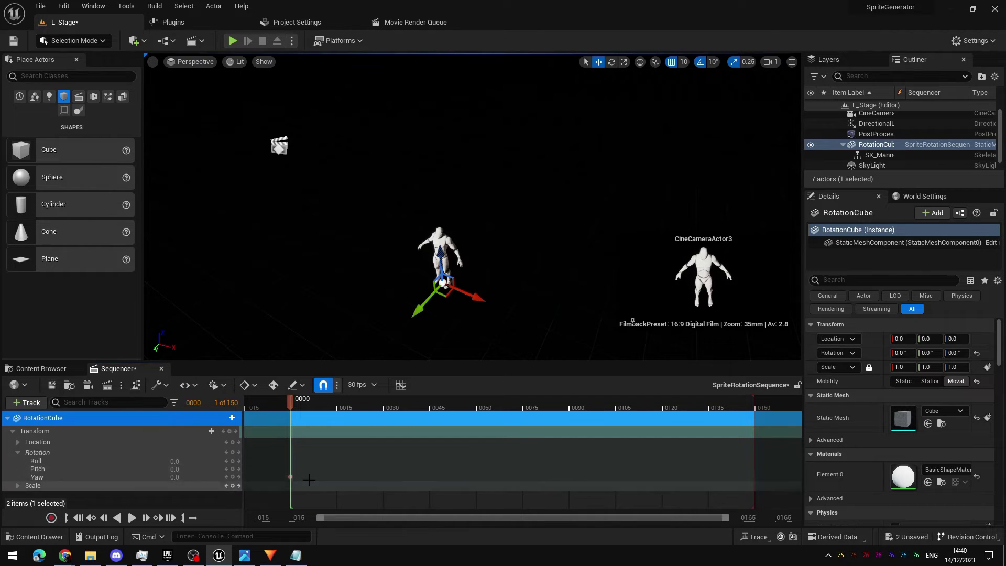
- Key RotationCube's Yaw at 360 on frame 36 and scrub between the keys to check the mannequin's turn
drag(290, 402, 546, 411)
drag(683, 406, 404, 416)
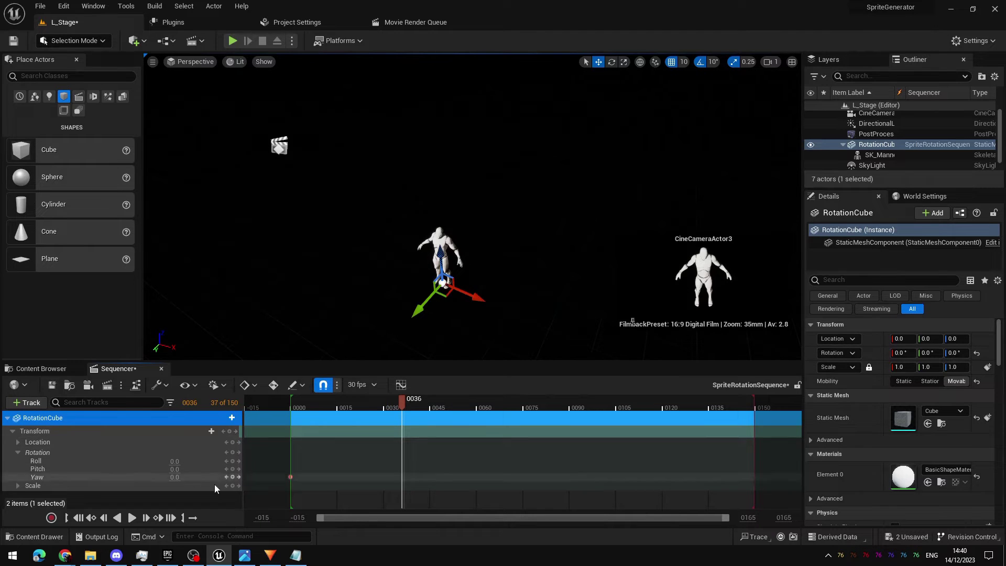
click(168, 477)
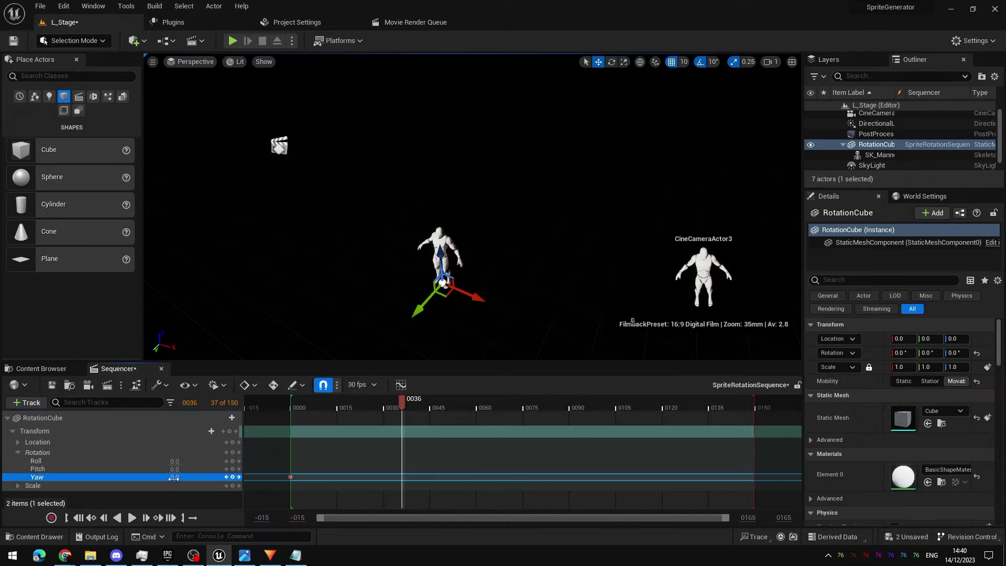
key(Return)
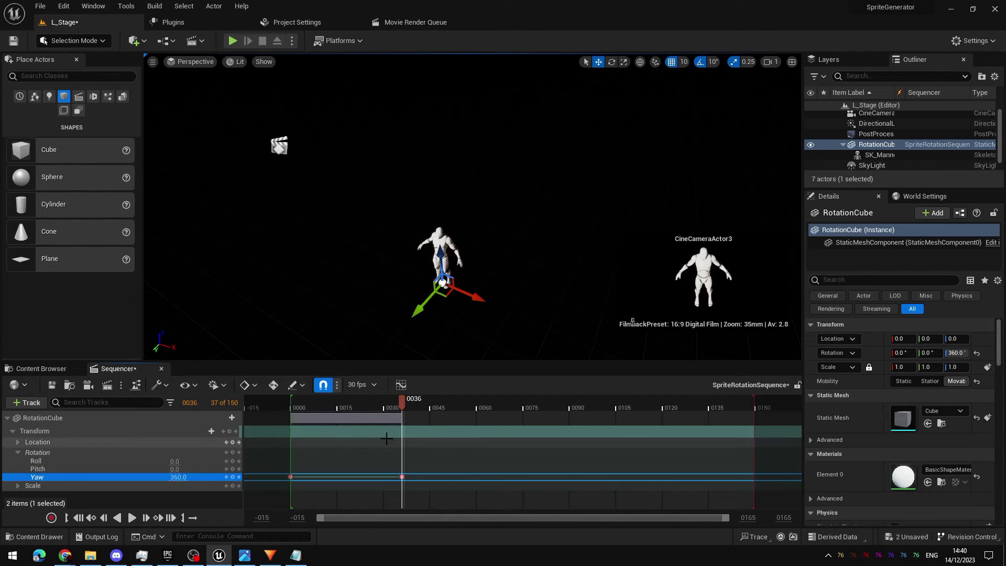
drag(403, 401, 306, 408)
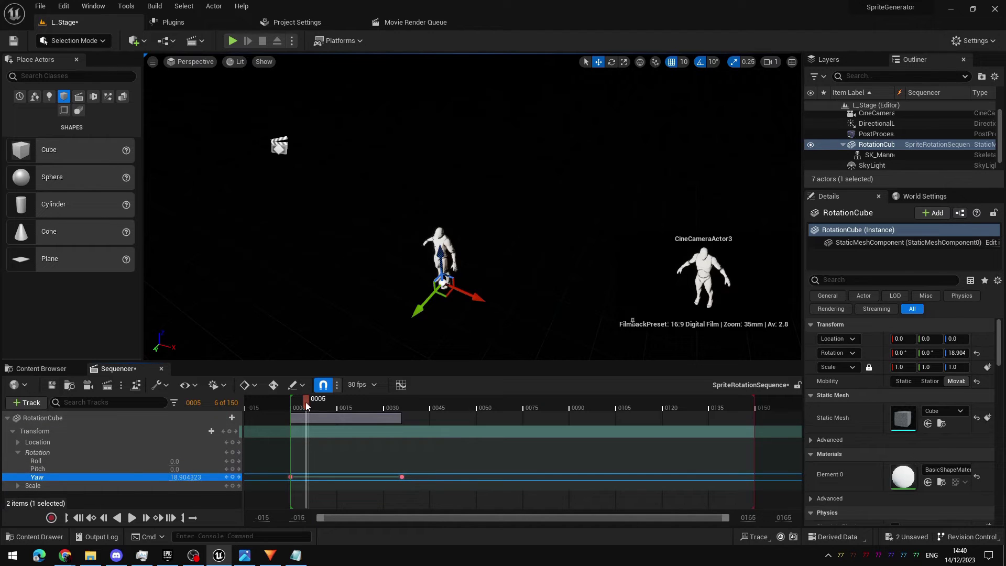
drag(309, 402, 402, 416)
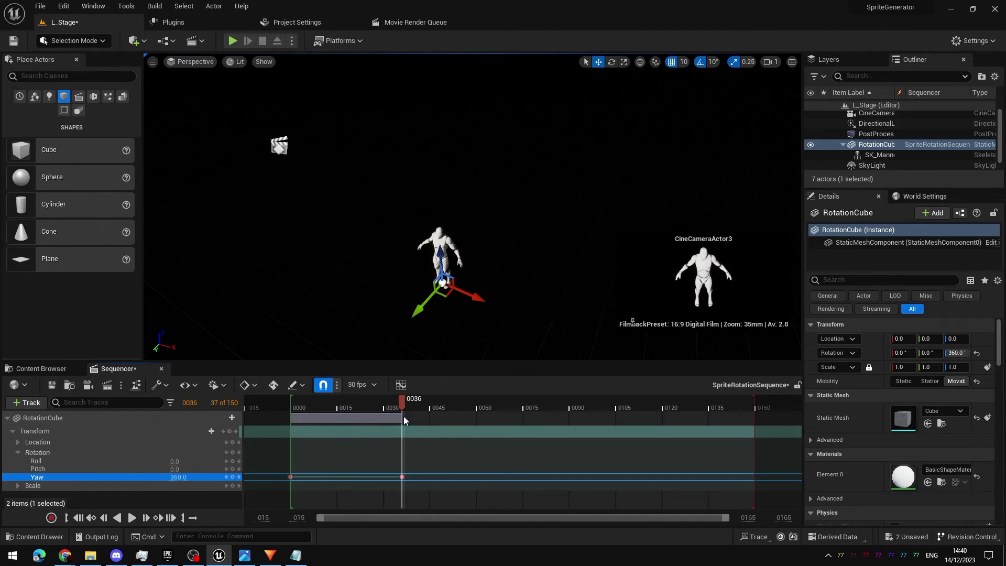
- Set the interpolation of both Yaw keys to Linear and scrub through the rotation to check it
drag(445, 463, 283, 490)
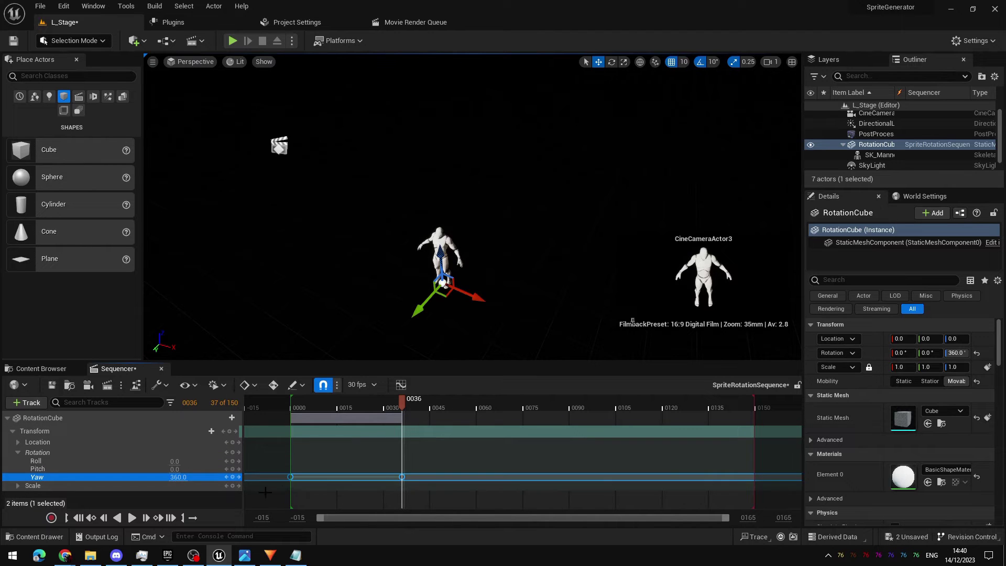
right_click(294, 477)
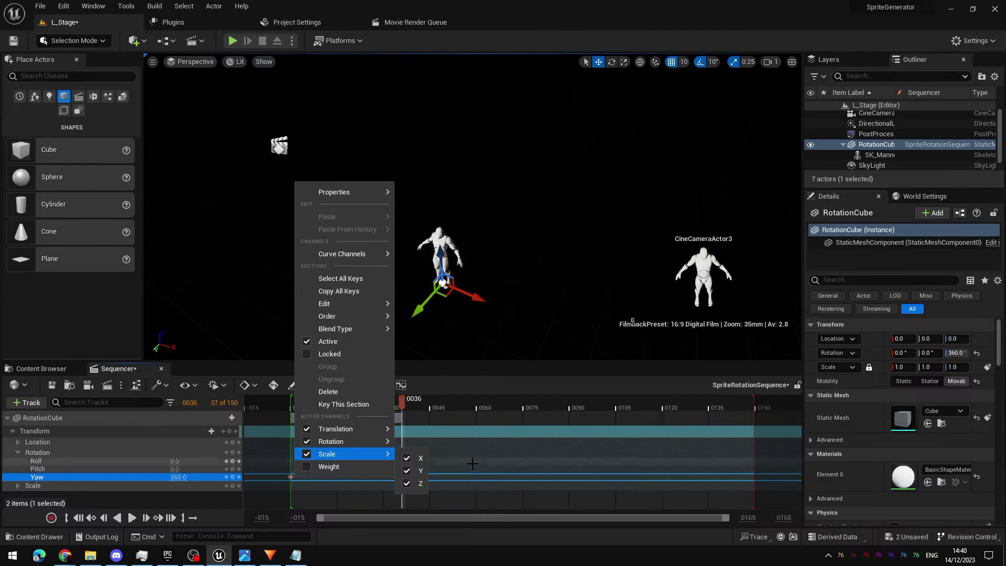
click(576, 464)
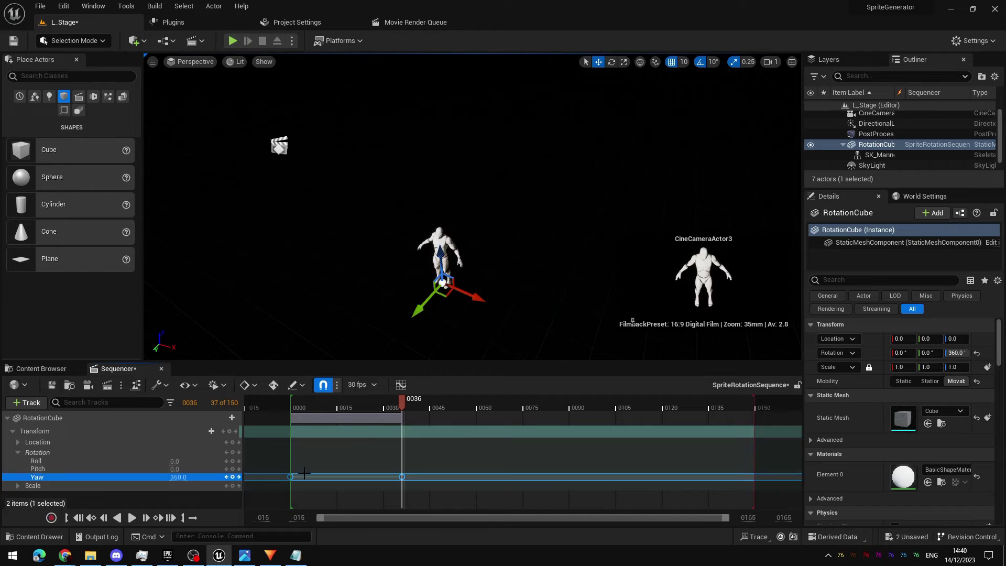
right_click(400, 478)
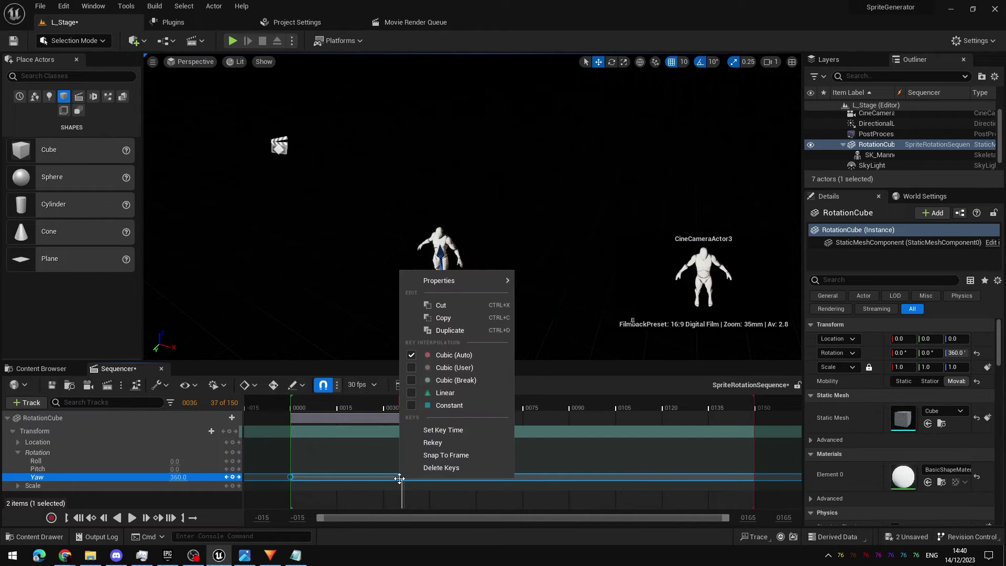
click(451, 393)
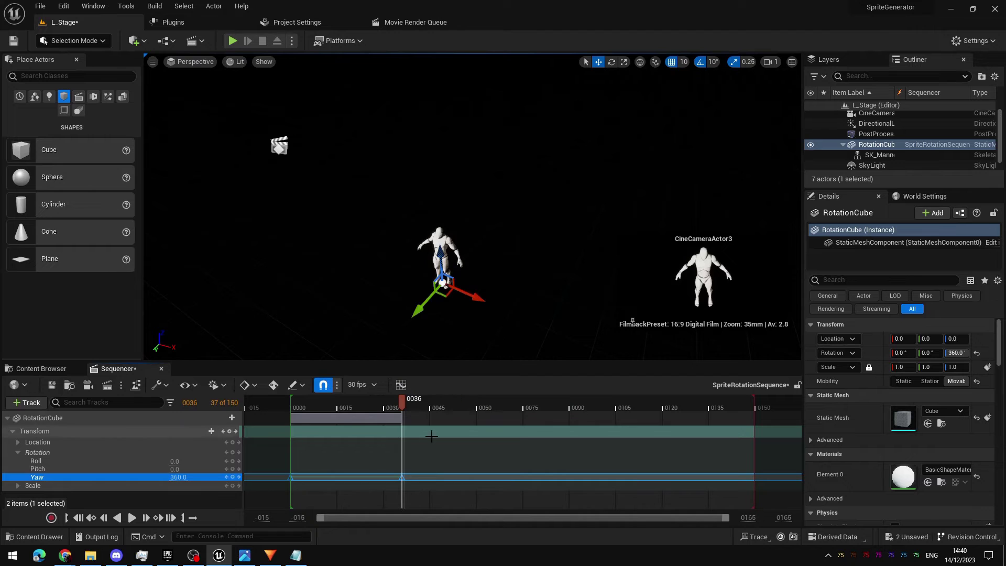
drag(398, 401, 315, 402)
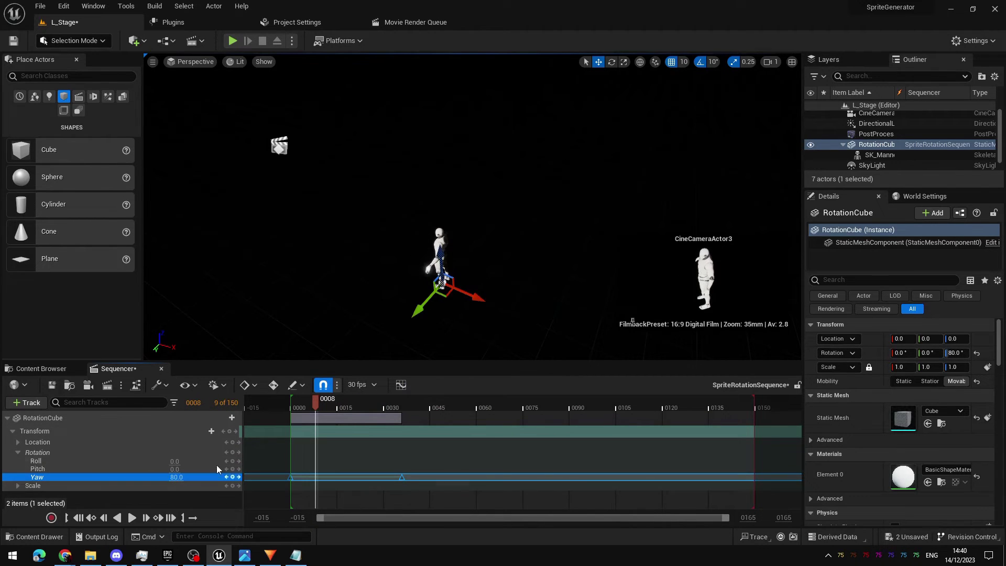
drag(314, 404, 405, 404)
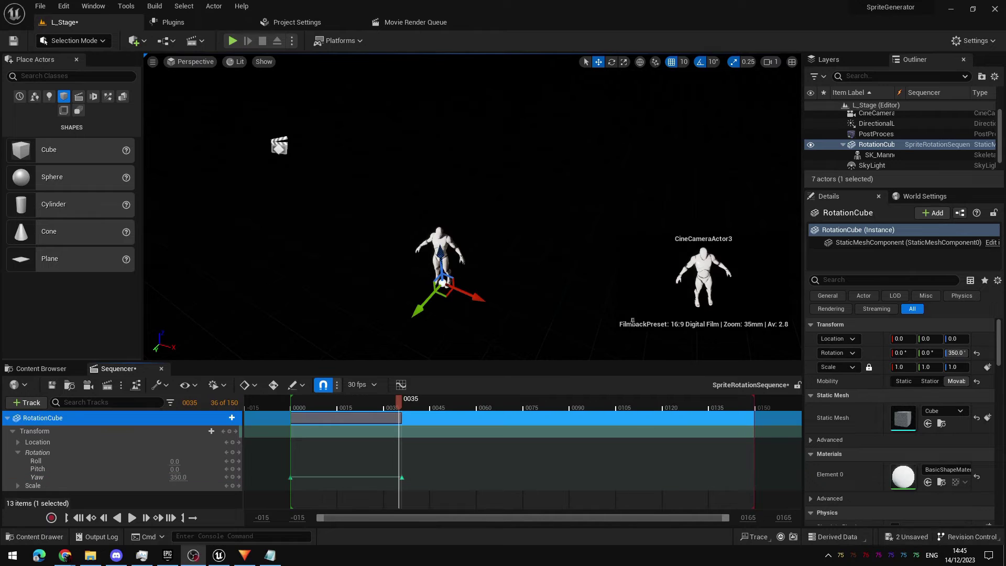
- Set the sequence's playback end time at frame 36
mouse_move(401, 405)
mouse_down()
mouse_move(382, 411)
mouse_move(404, 410)
mouse_up()
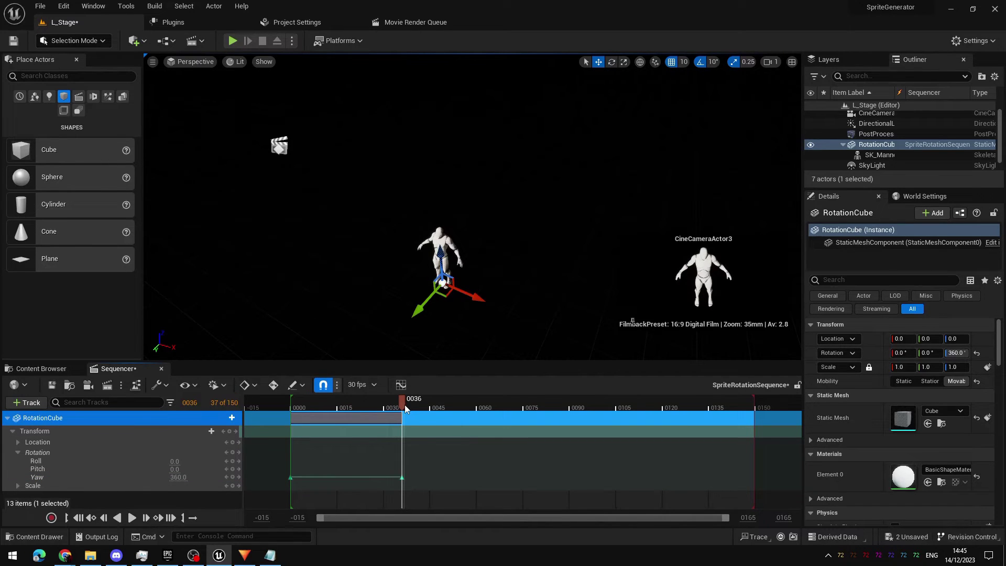
right_click(402, 404)
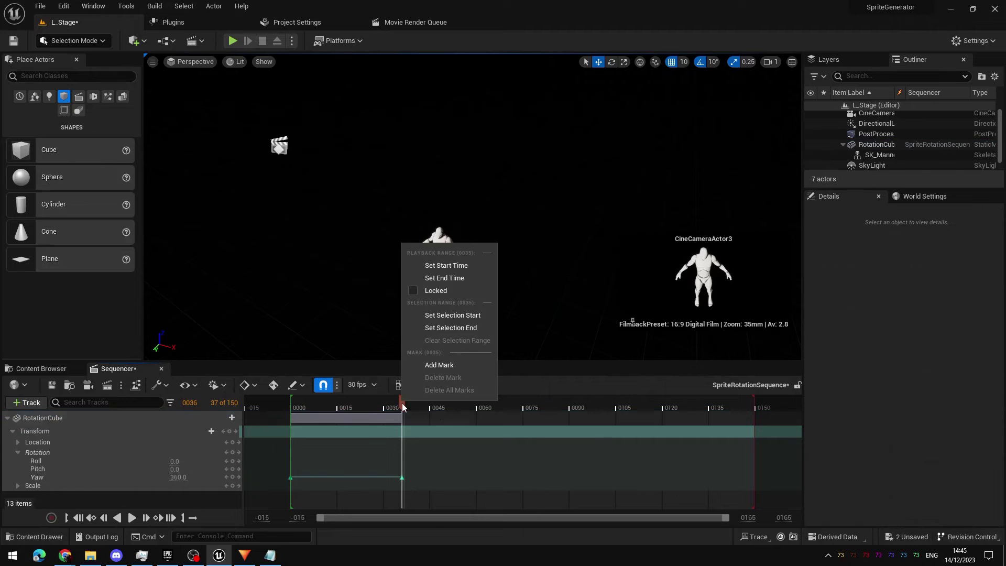
click(439, 277)
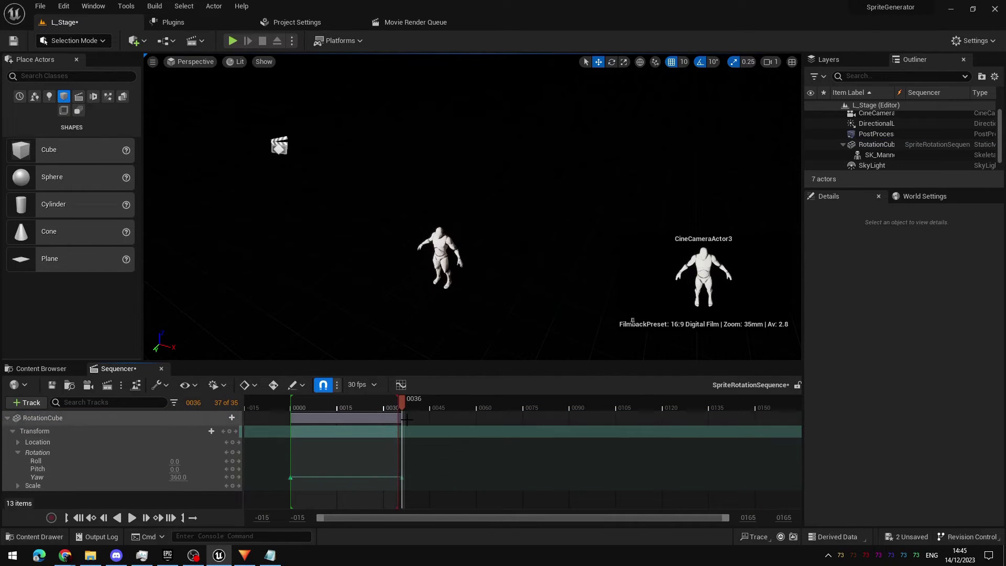
- Scrub through the shortened playback range and play the sequence repeatedly to review the mannequin's full rotation
mouse_move(403, 403)
mouse_down()
mouse_move(354, 400)
mouse_move(400, 399)
mouse_up()
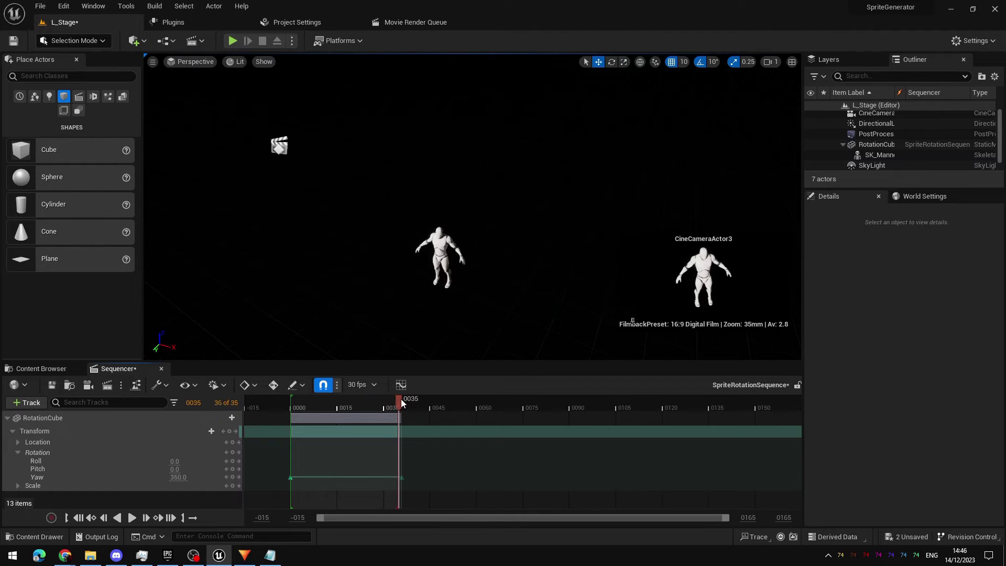
drag(397, 401, 291, 401)
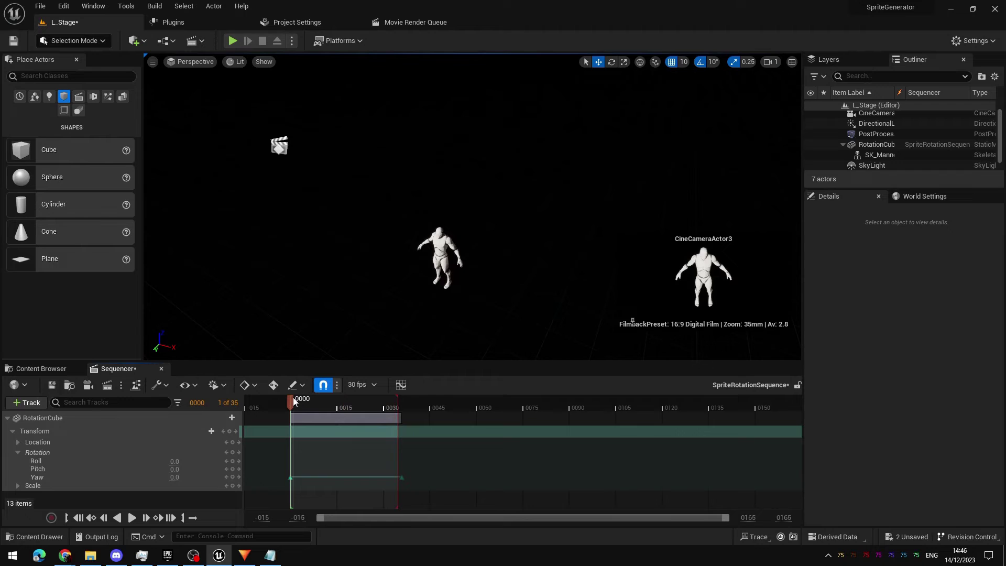
drag(290, 401, 406, 401)
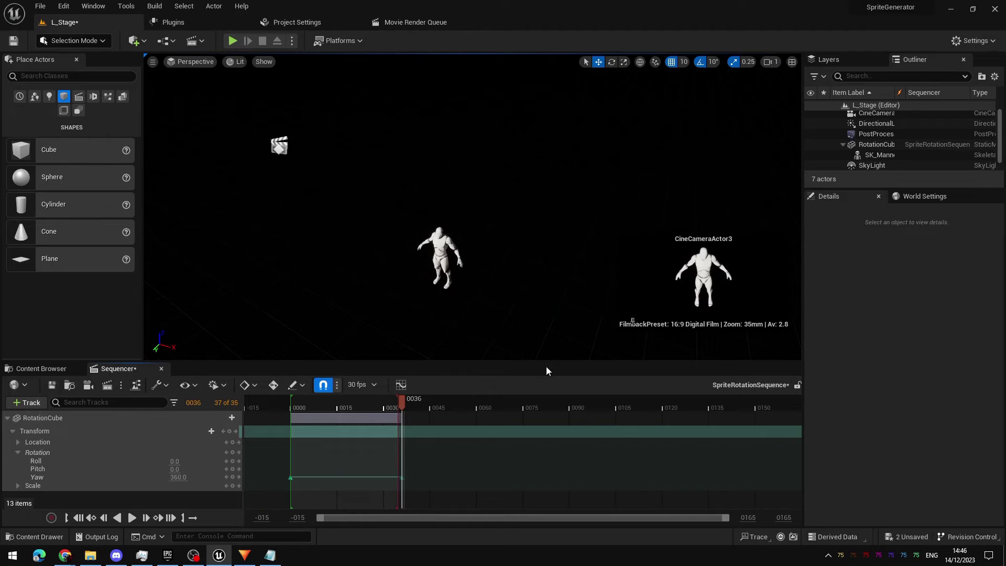
click(131, 517)
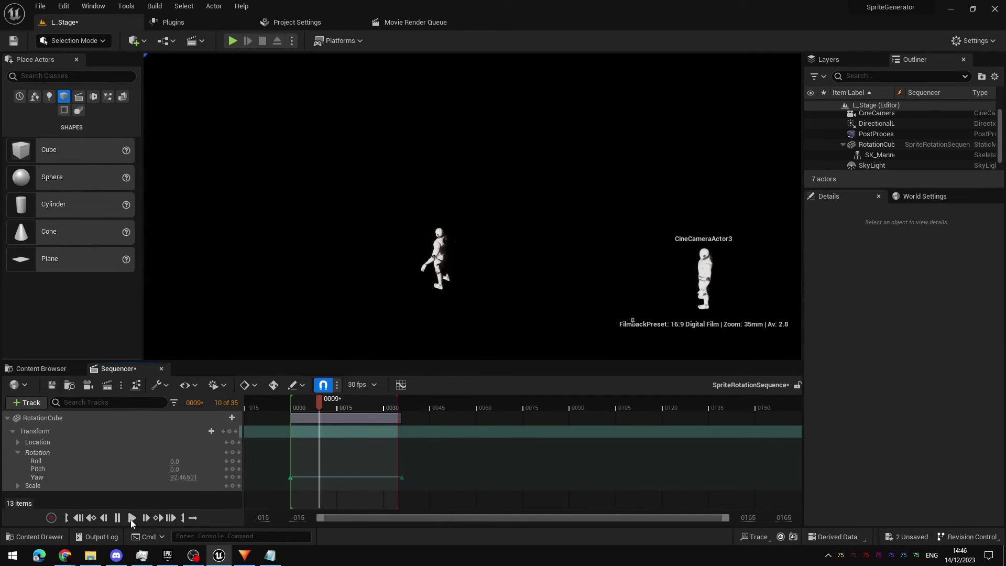
click(131, 518)
click(131, 518)
click(132, 517)
click(132, 518)
click(132, 517)
click(132, 518)
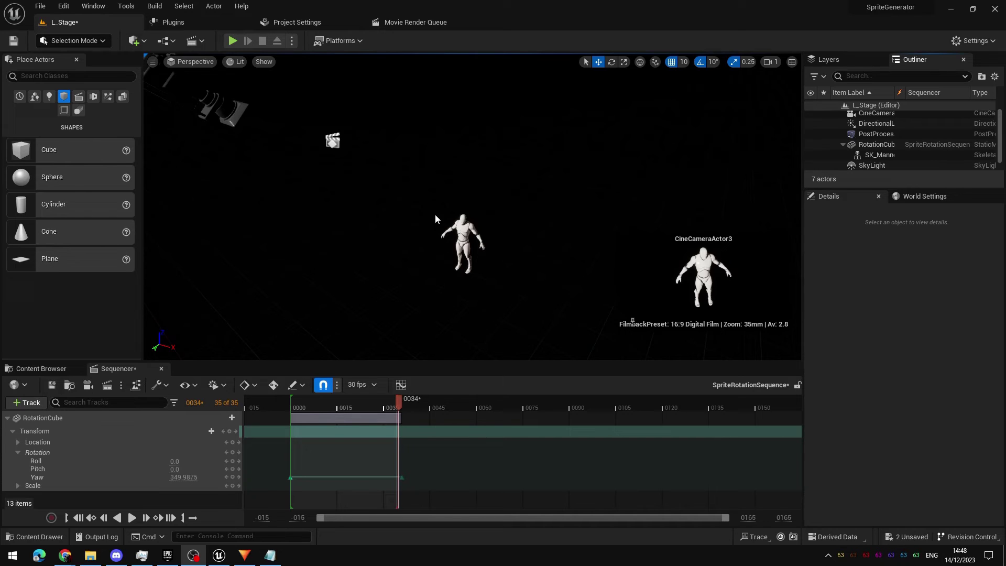
- Add the mannequin to a new layer named ClippingLayer, and deselect the mannequin
click(465, 229)
click(838, 60)
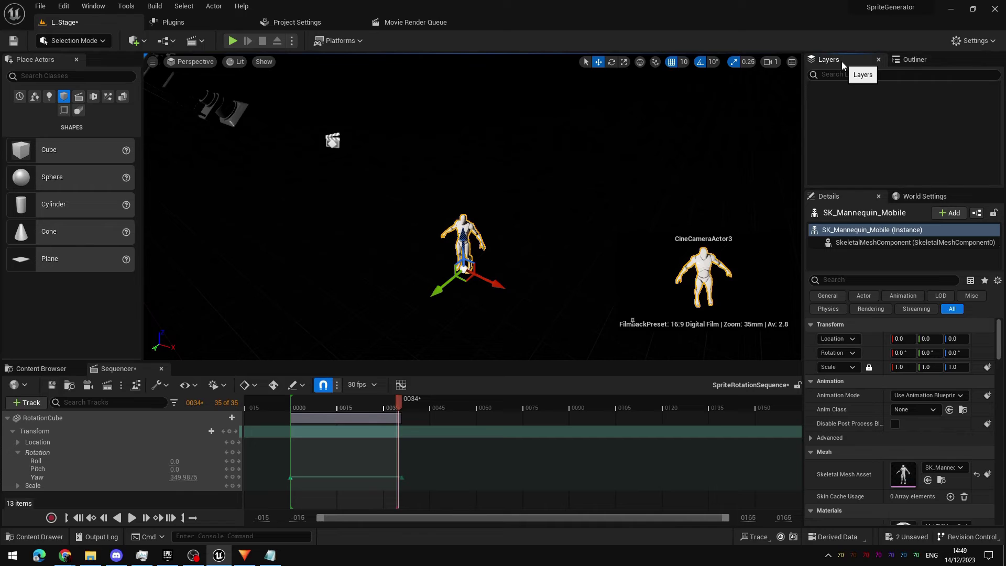
right_click(862, 104)
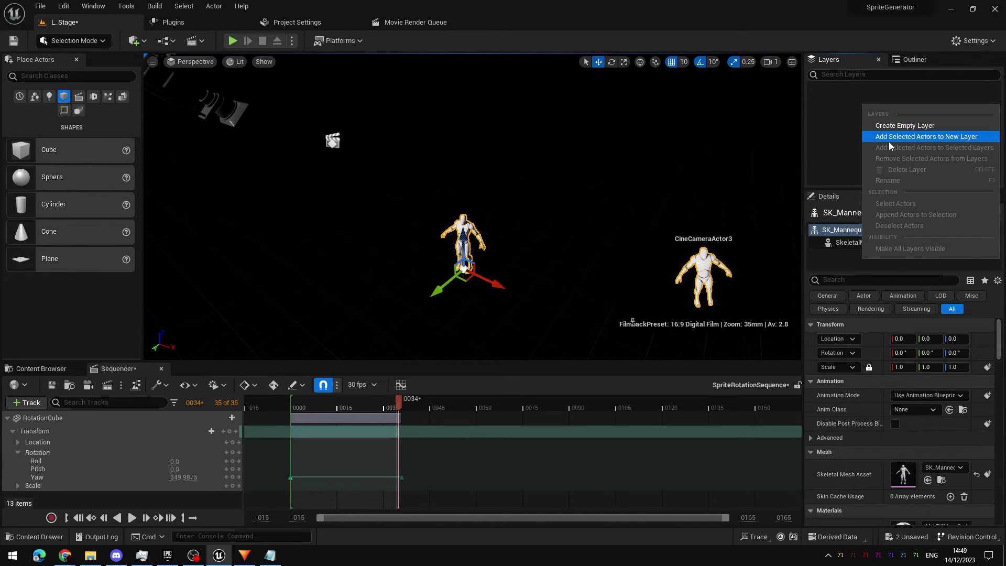
click(927, 136)
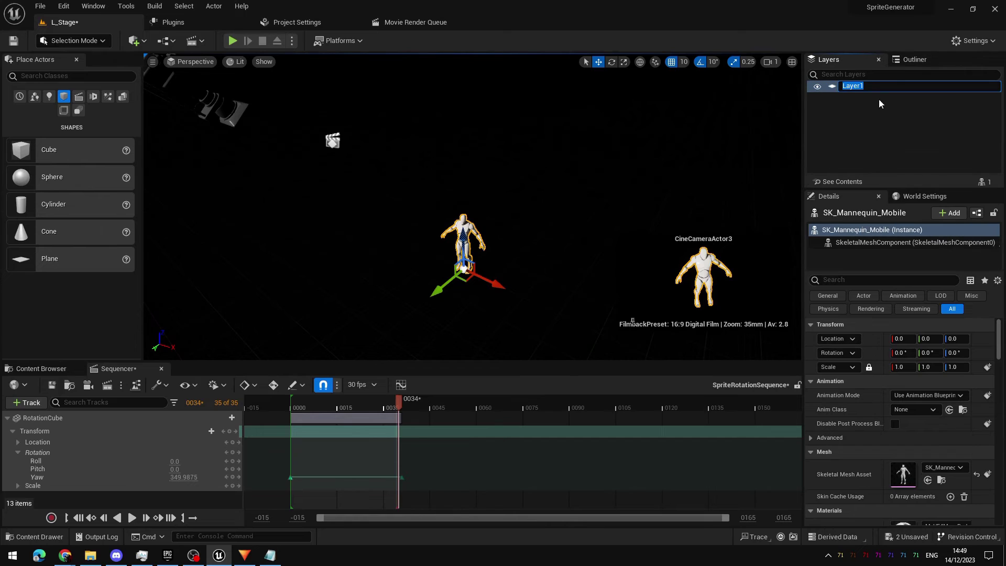
text(Cli)
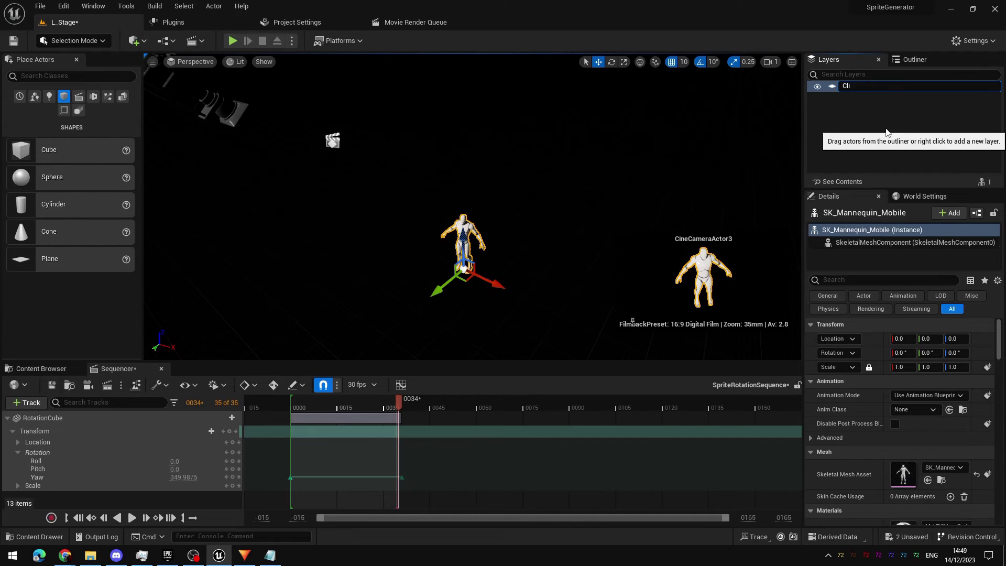
text(ppingLayer)
key(Return)
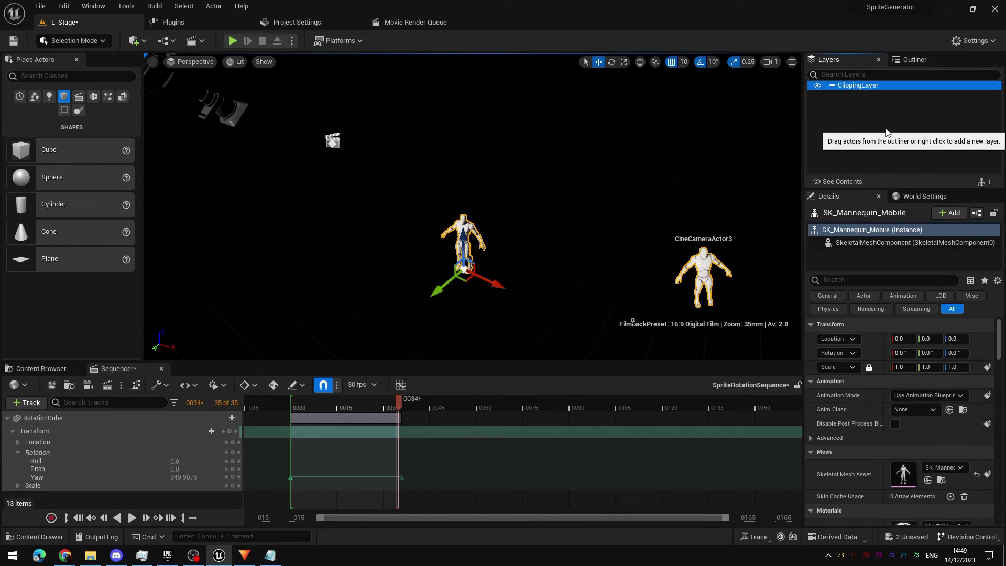
right_drag(592, 241, 556, 254)
right_drag(562, 204, 562, 204)
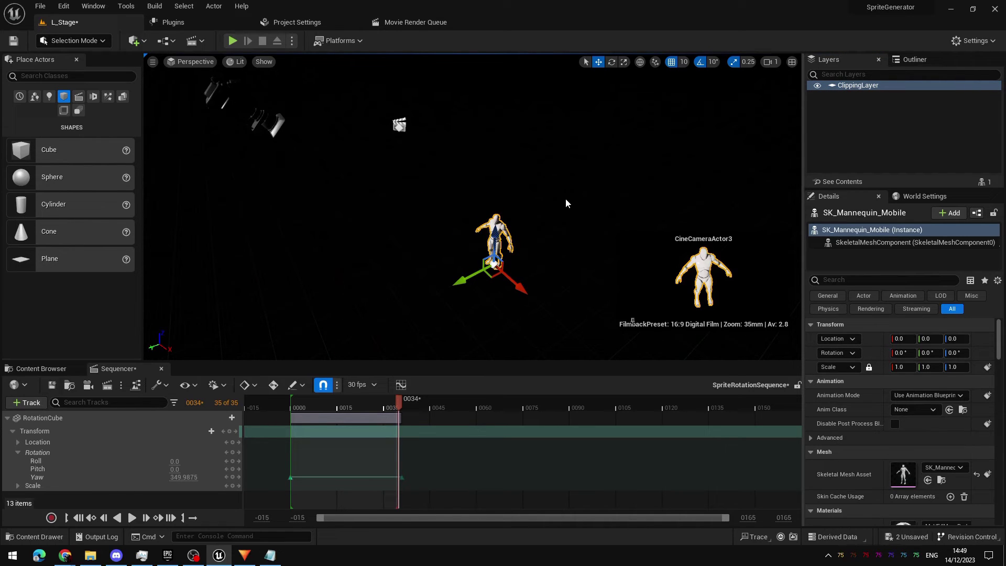
click(585, 285)
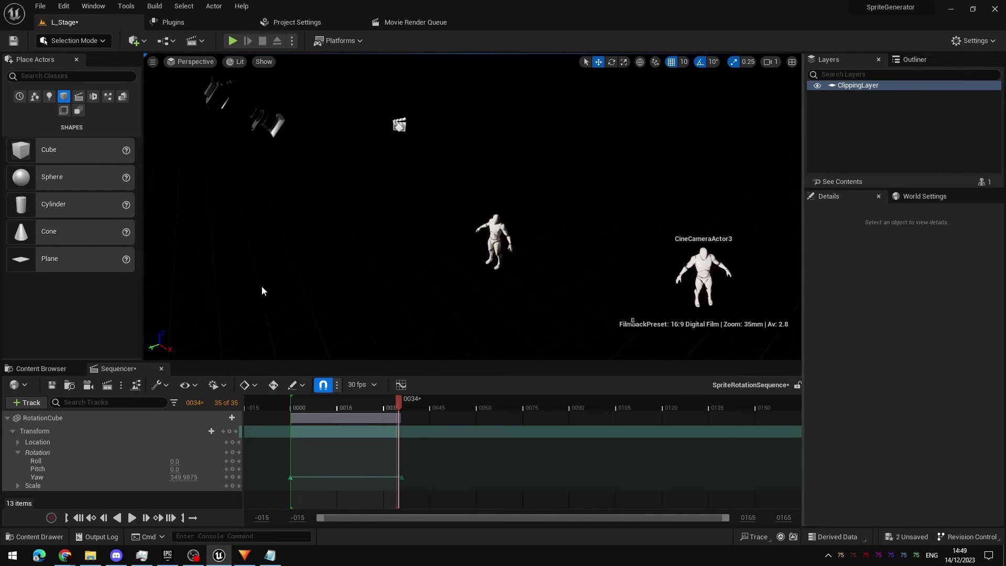
click(106, 387)
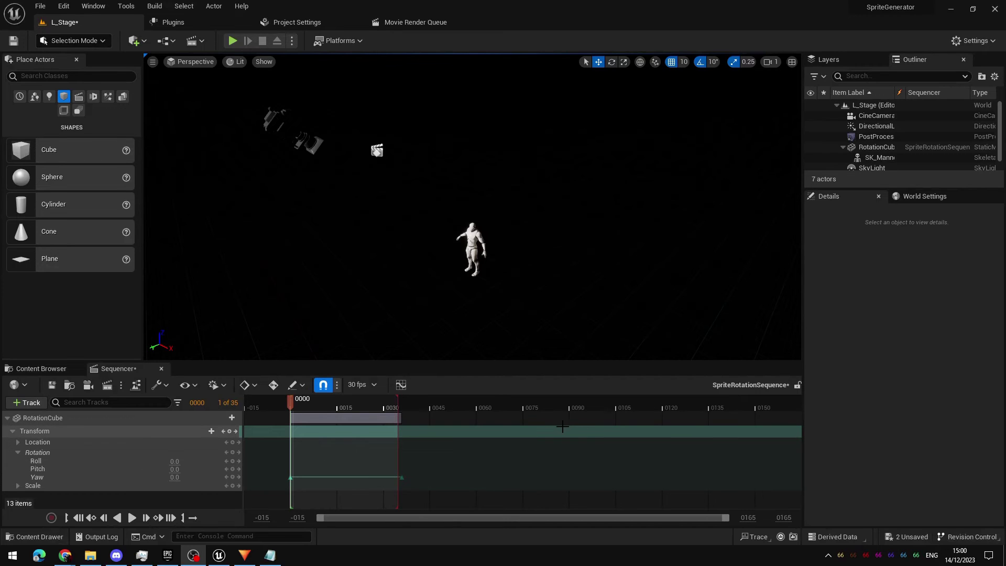
- Add CineCameraActor3 from the level to SpriteRotationSequence as a tracked actor with a camera cut
right_drag(508, 198, 488, 194)
click(435, 164)
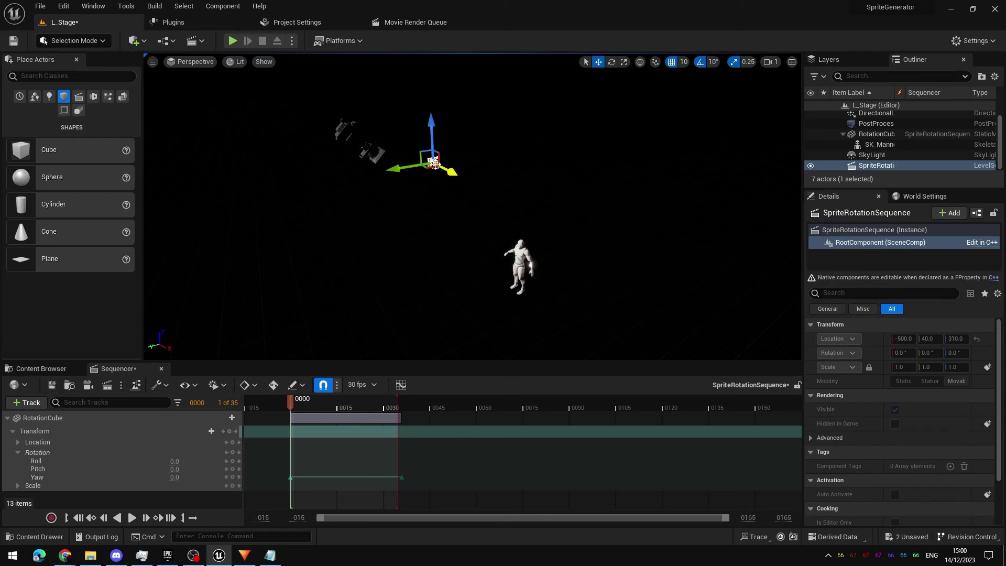
click(23, 403)
mouse_move(80, 230)
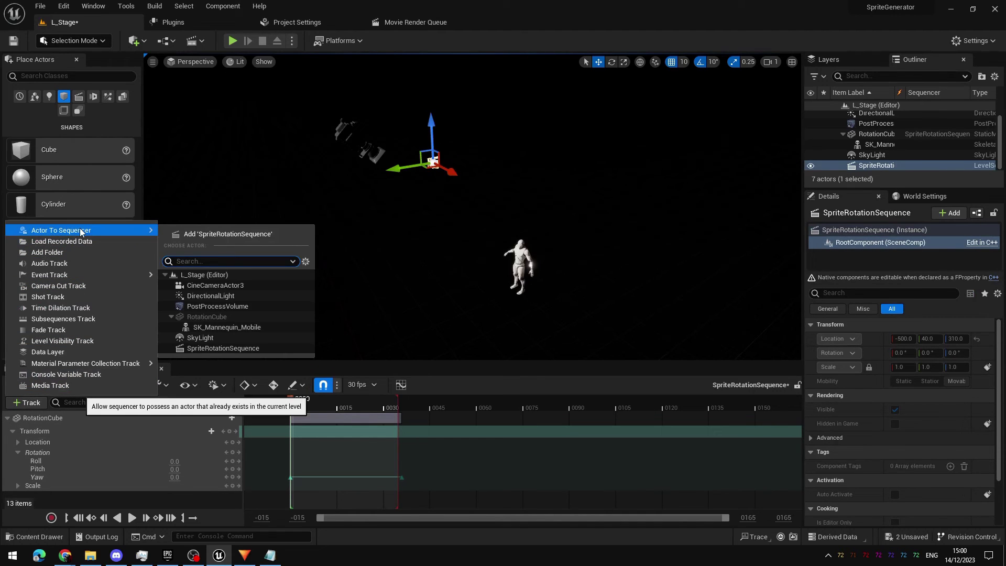
click(230, 285)
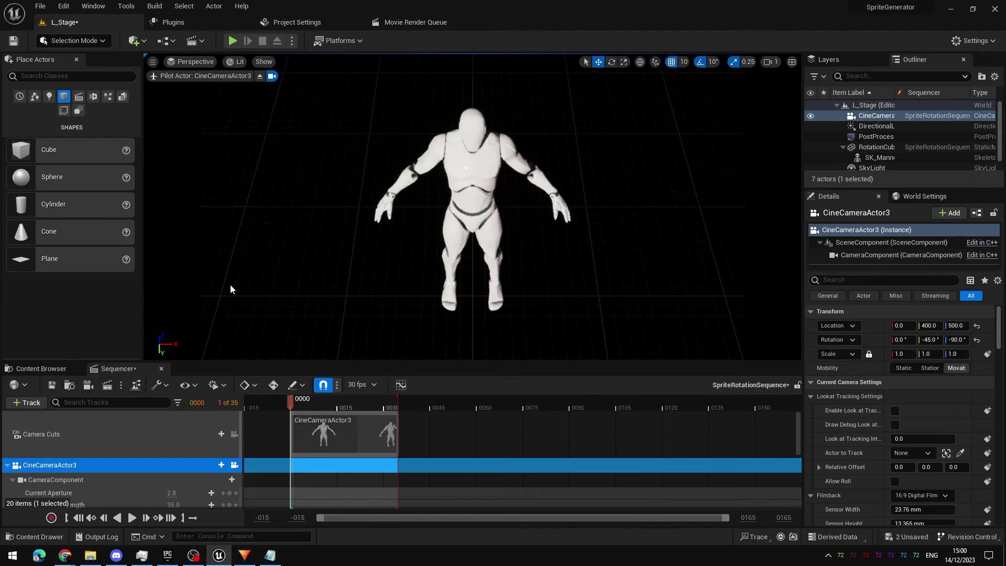
- Play the sequence forward and in reverse to preview the mannequin's rotation through CineCameraActor3
click(131, 518)
click(129, 518)
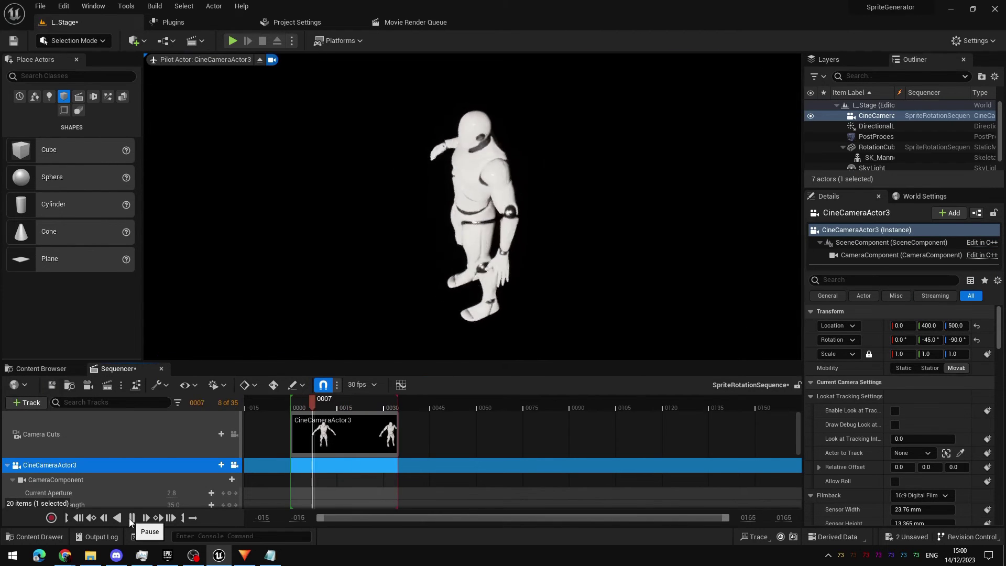
click(116, 518)
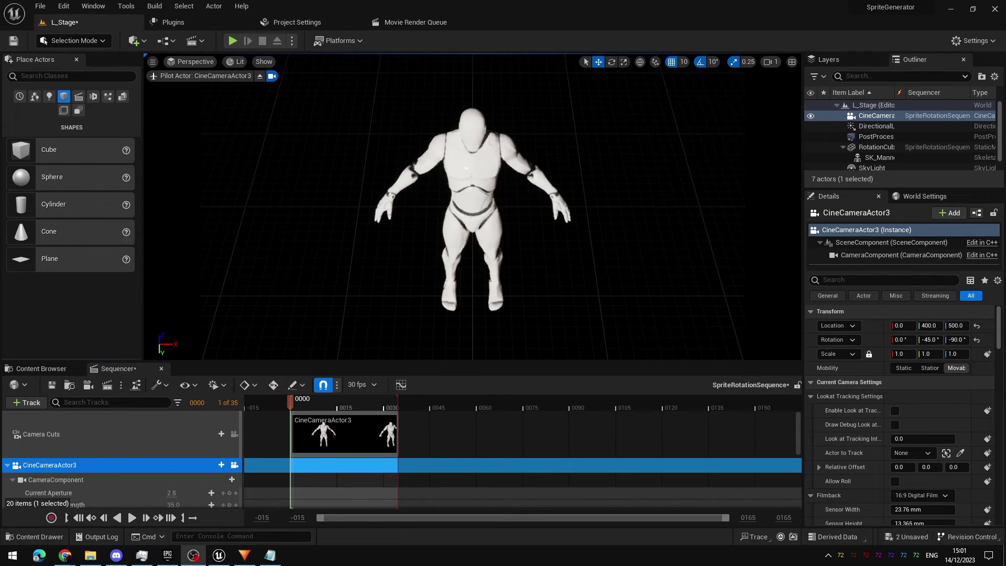
- Open the SpriteRotationSequence job's configuration in the Movie Render Queue and review its export formats and the PNG sequence's alpha option
click(419, 28)
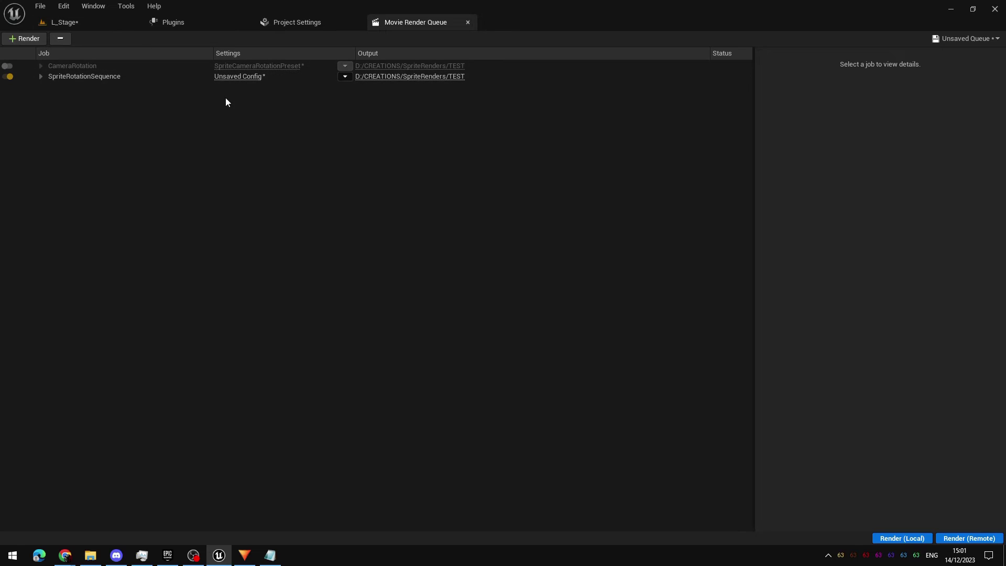
click(240, 77)
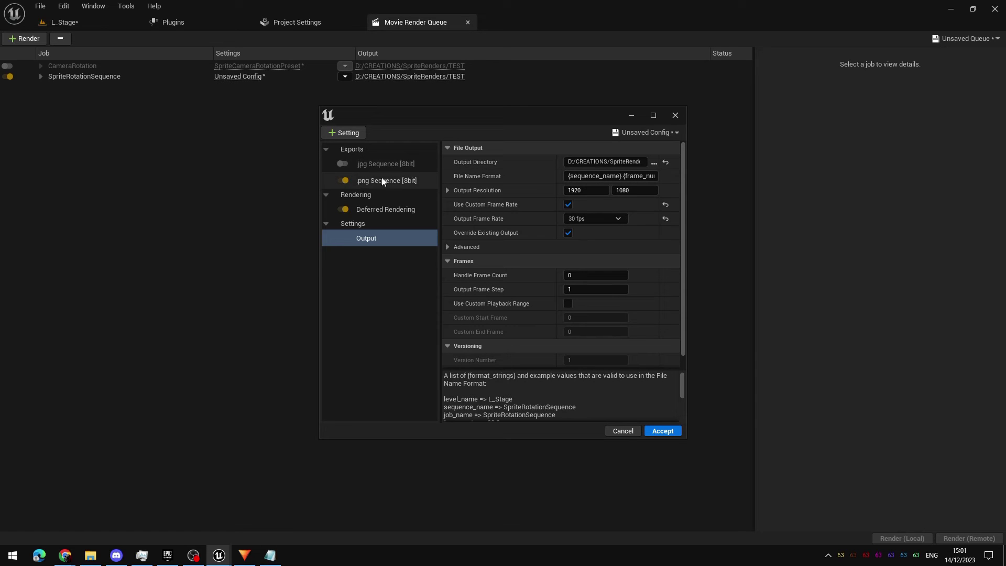
click(342, 164)
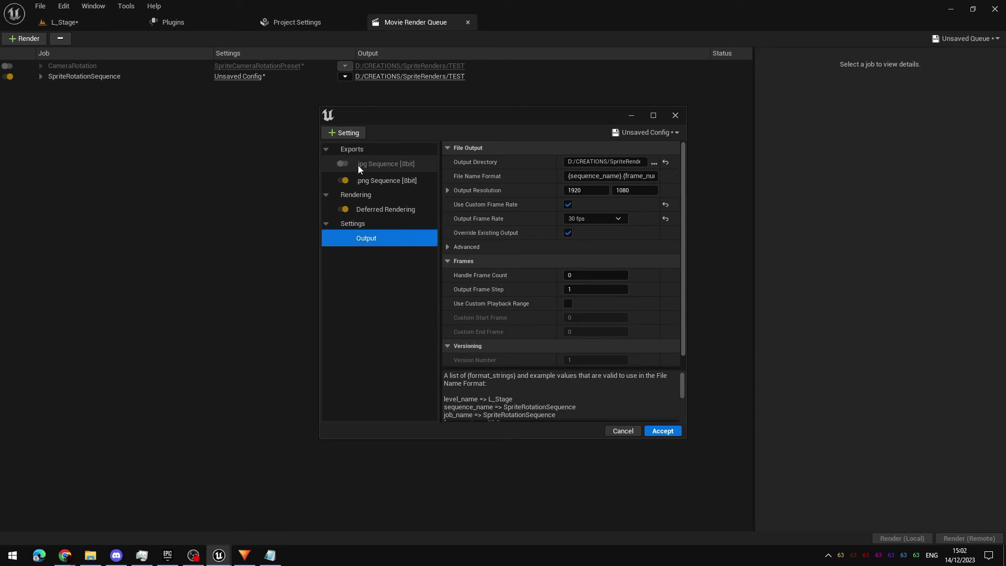
click(345, 134)
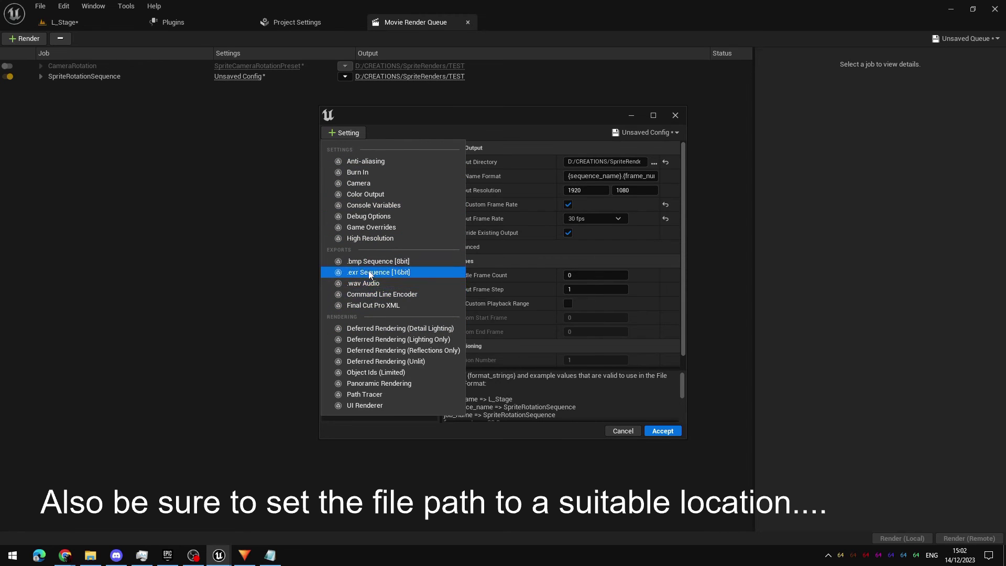
click(486, 140)
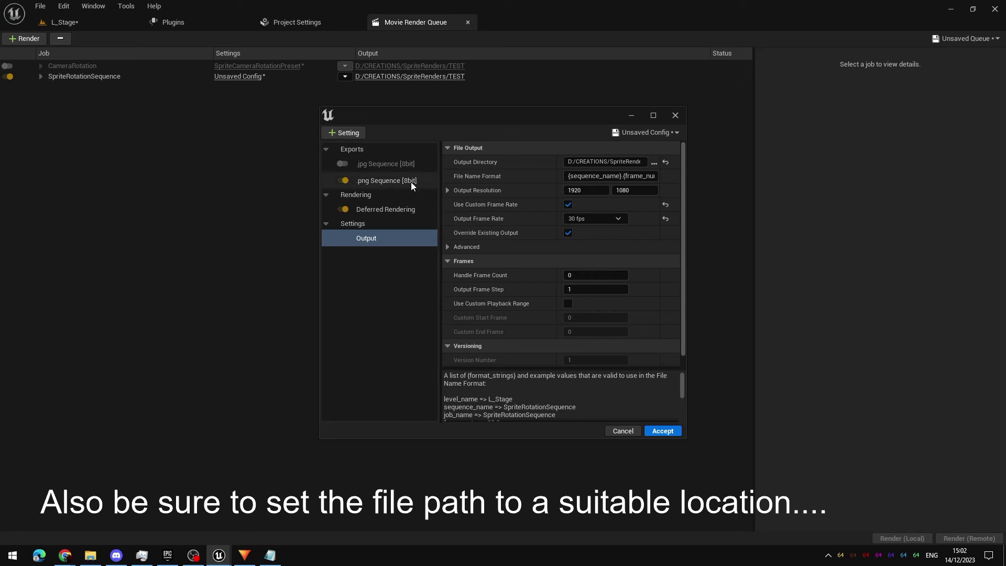
click(379, 181)
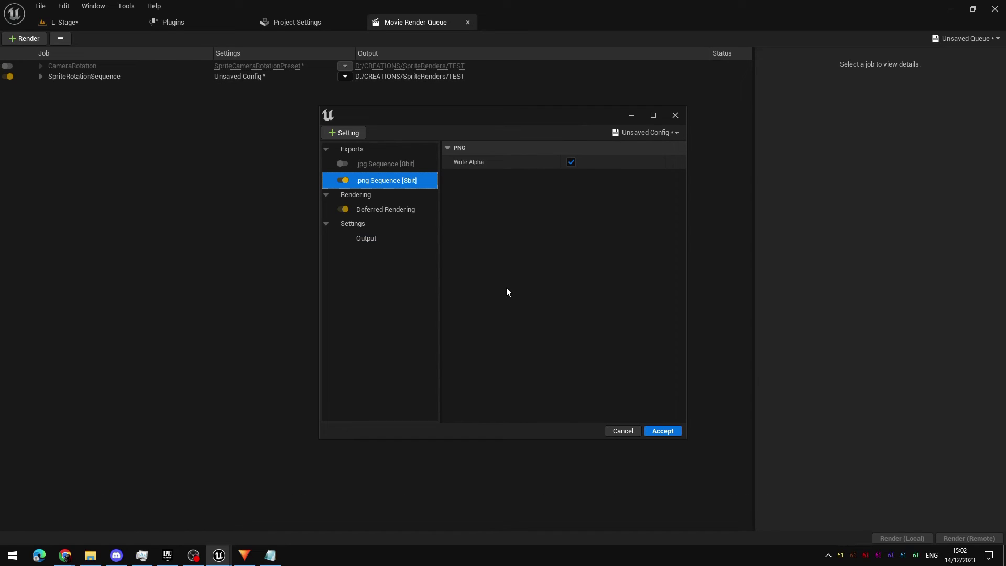
click(382, 222)
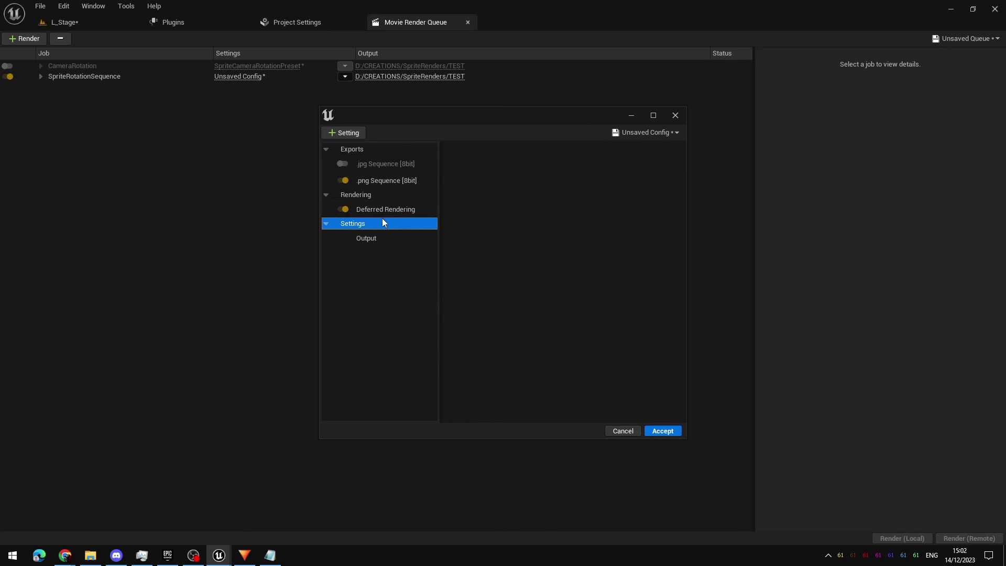
- In the Deferred Rendering settings, clear the stencil clip actor layers, add ClippingLayer as the only entry, and accept the configuration
click(388, 212)
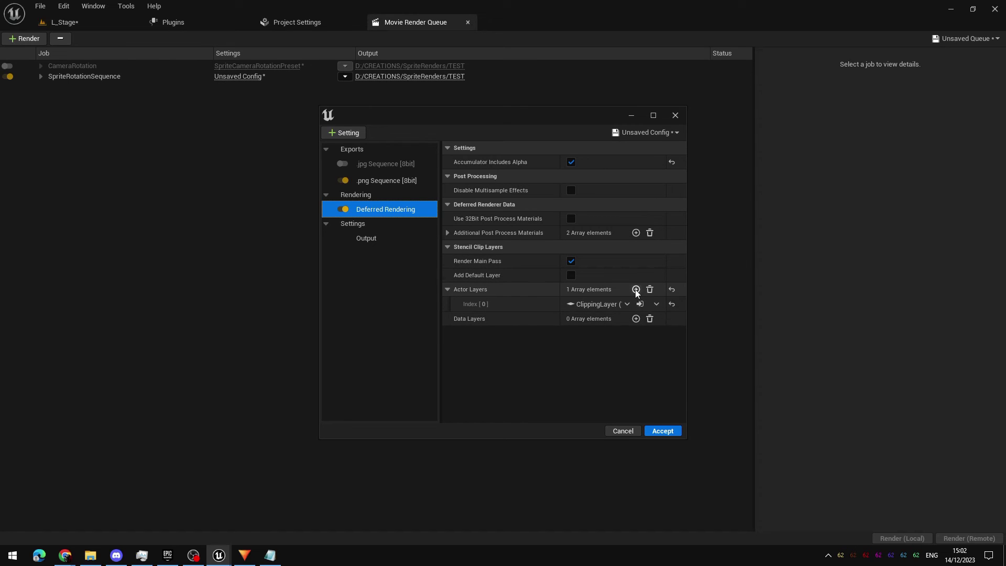
click(525, 306)
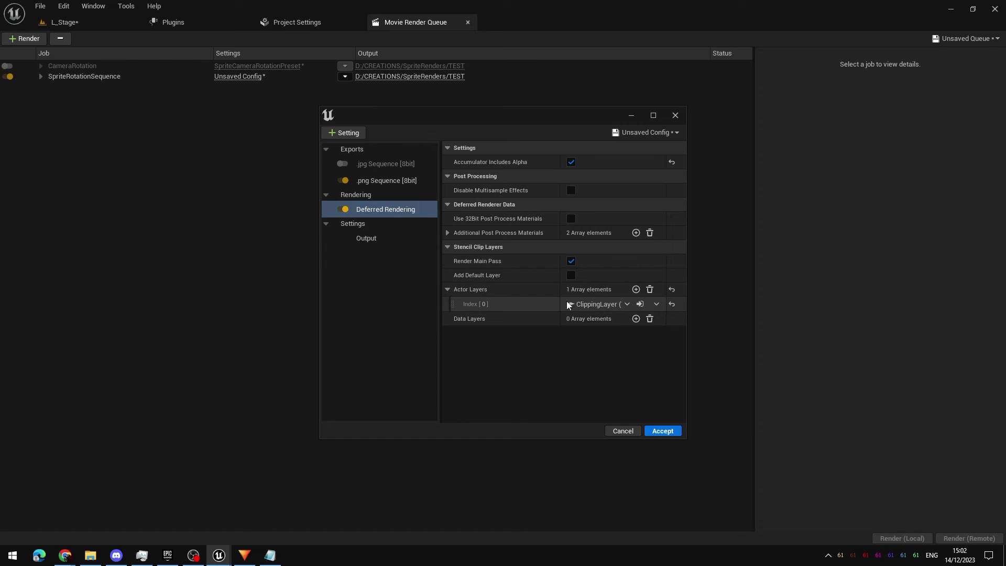
click(626, 304)
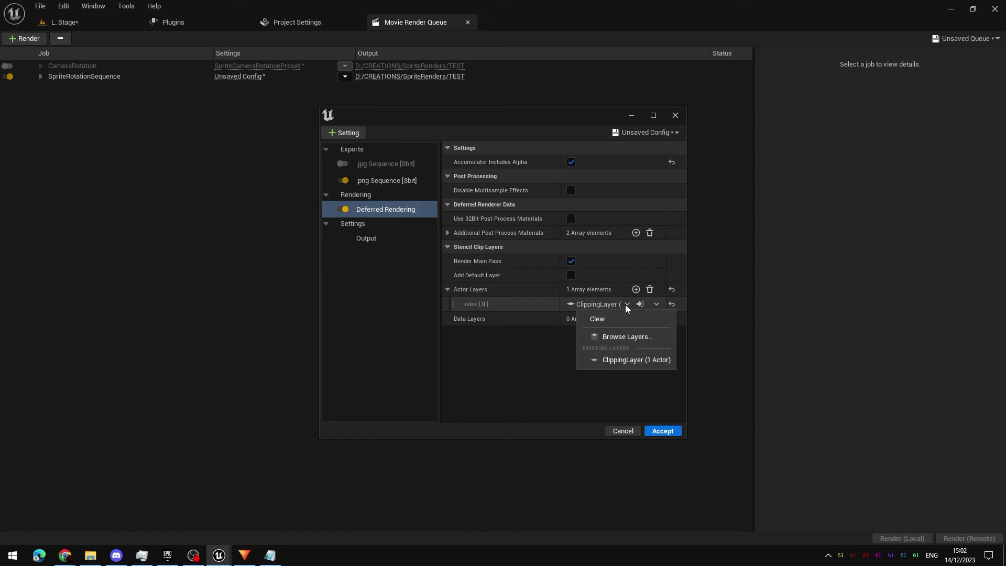
click(643, 358)
click(650, 289)
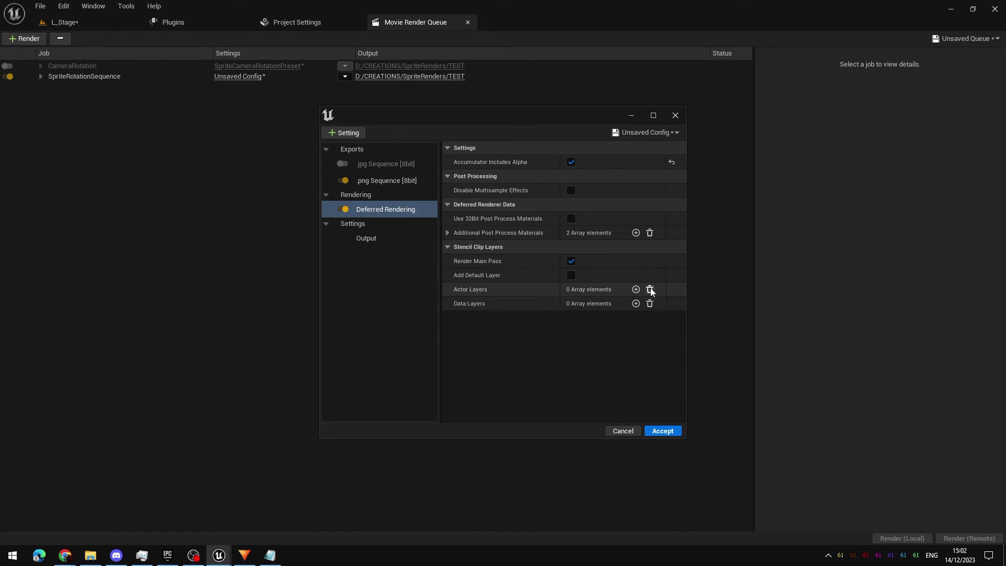
click(636, 289)
click(608, 304)
click(605, 344)
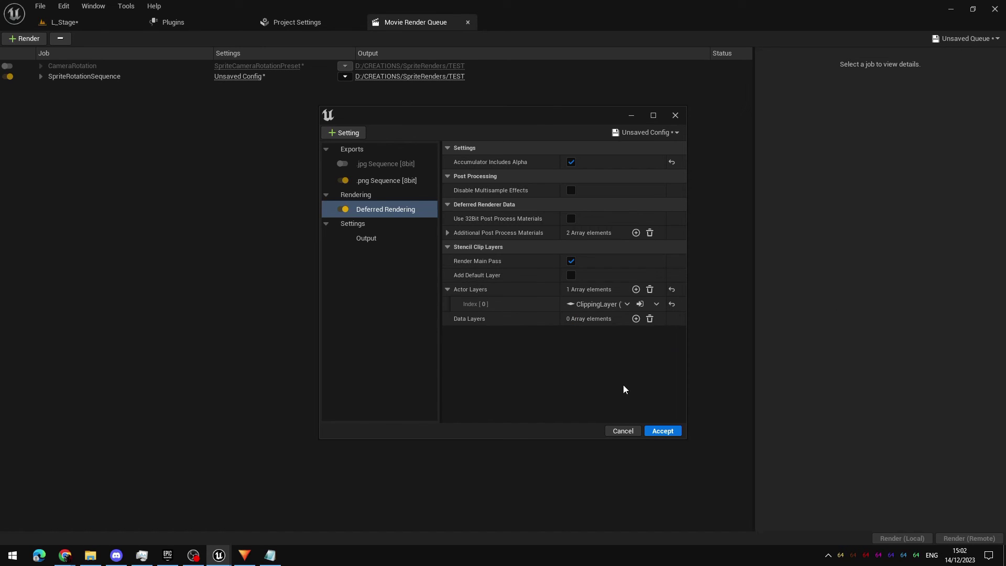
click(663, 430)
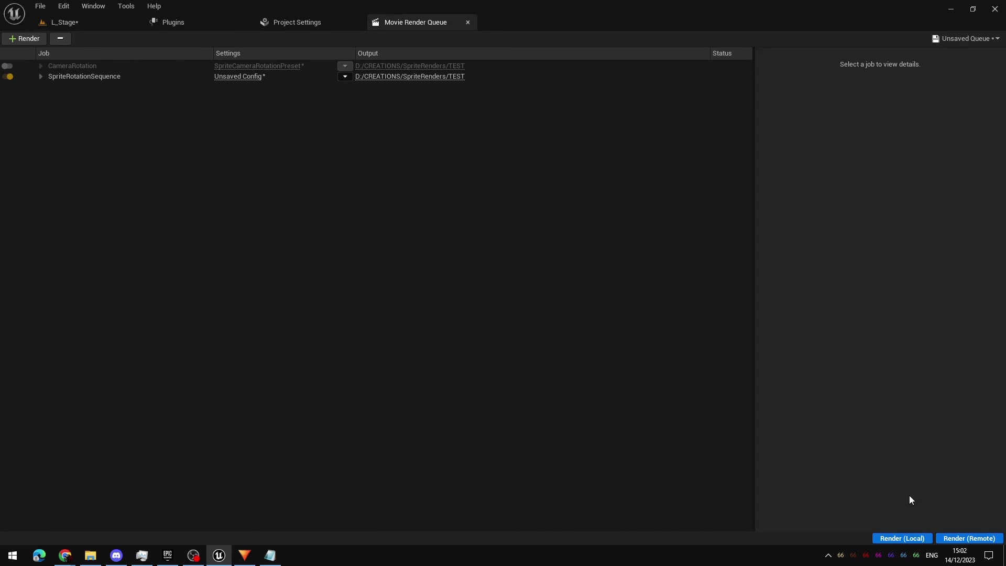
- Render the SpriteRotationSequence job locally and look through the exported PNG frames in the TEST folder
click(901, 538)
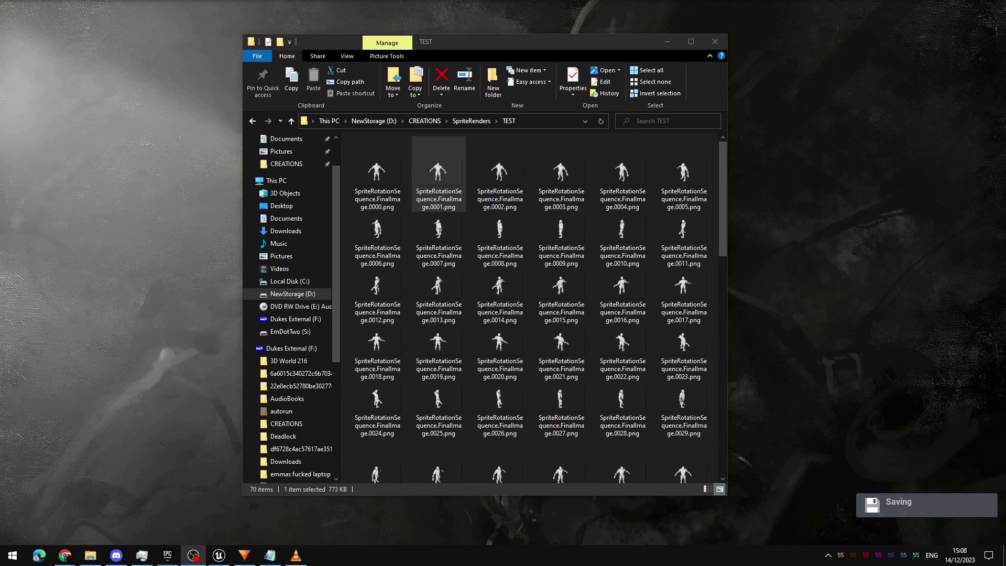
drag(723, 172, 712, 137)
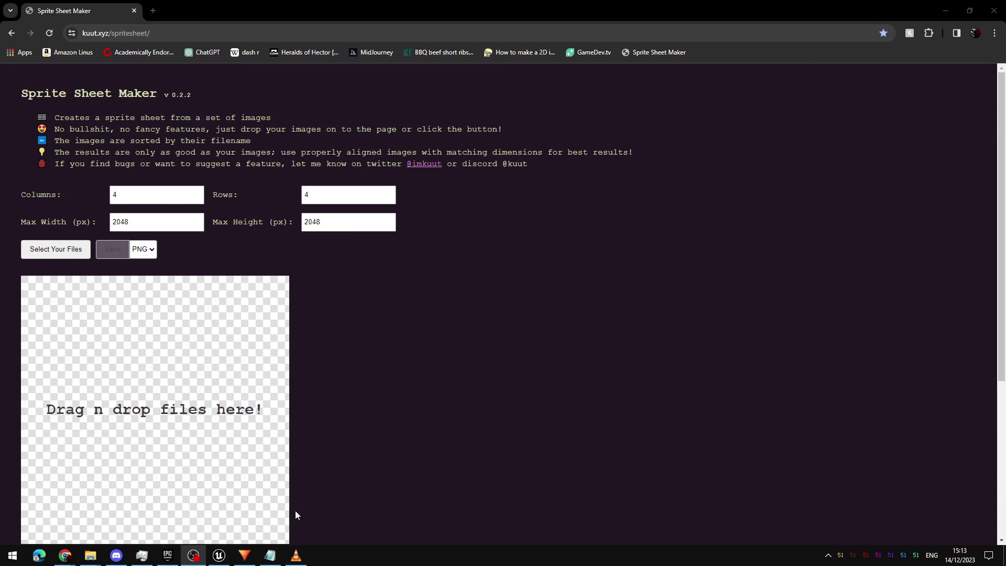
- Load all the rendered PNG frames from the TEST folder into the Sprite Sheet Maker web page and dismiss its notice
mouse_move(88, 561)
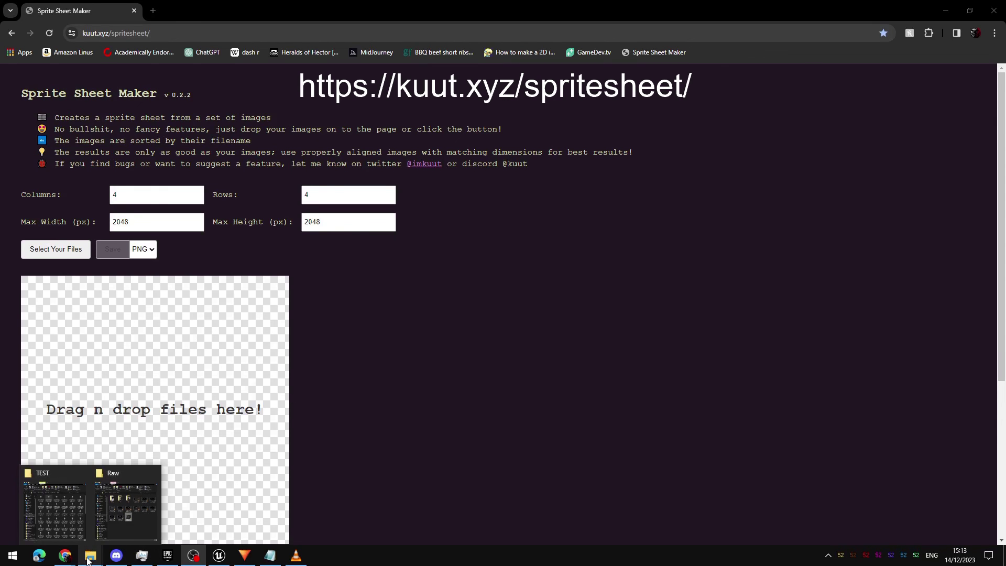
click(68, 514)
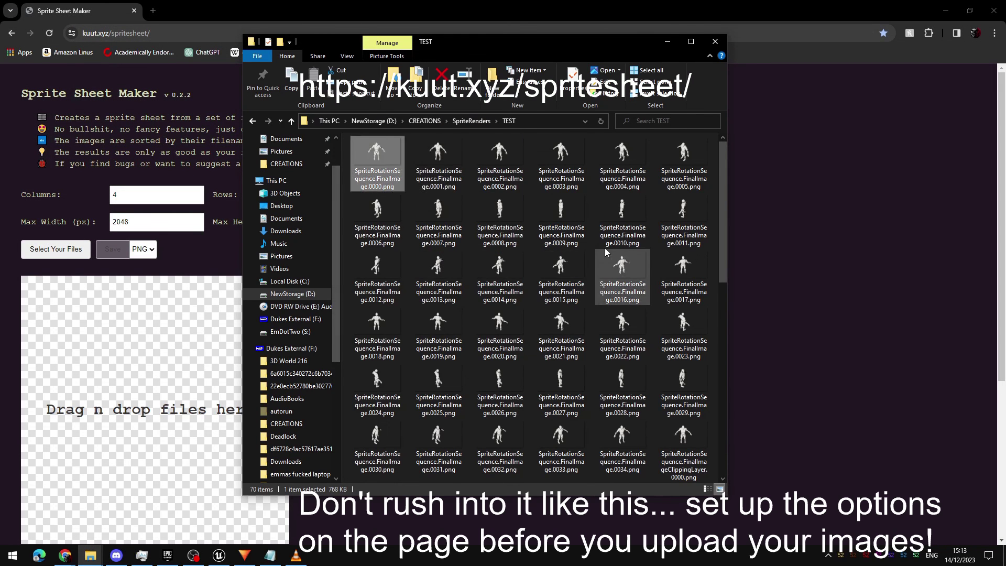
scroll(610, 253, down, 9)
shift+click(576, 458)
drag(376, 194, 147, 450)
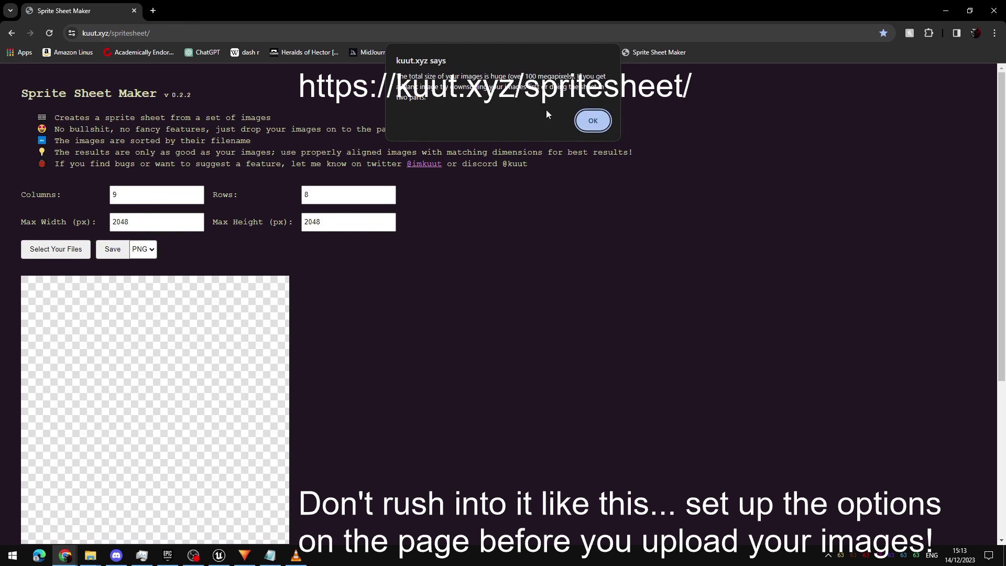
click(591, 123)
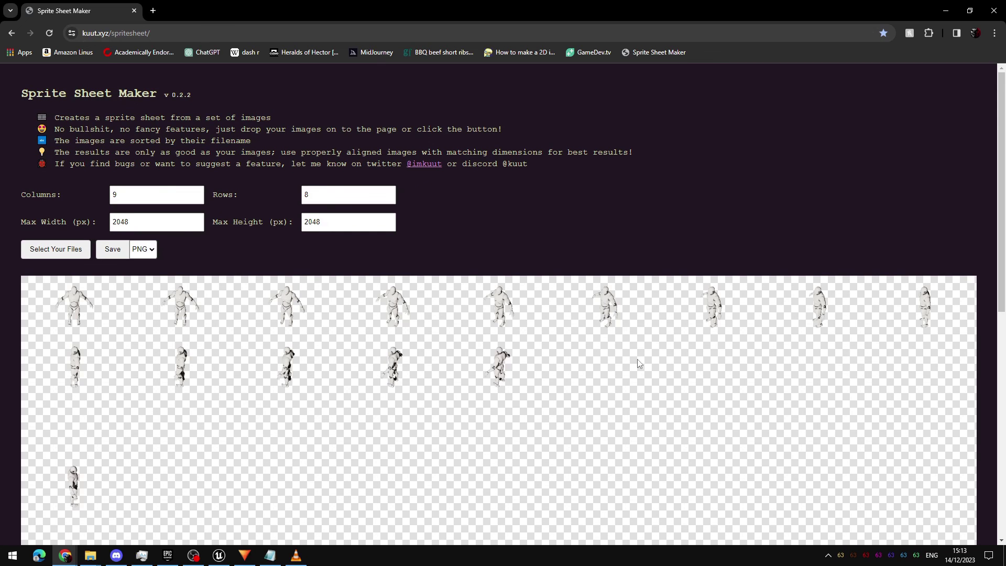
- Look over the whole generated sprite sheet to check the mannequin's rotation frames in every row
scroll(496, 326, down, 1)
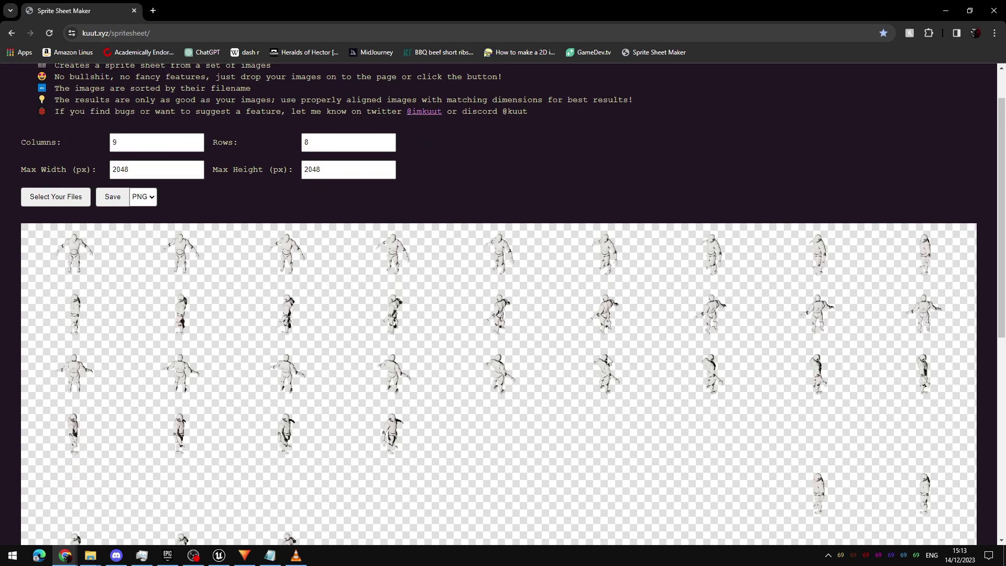
scroll(607, 361, down, 4)
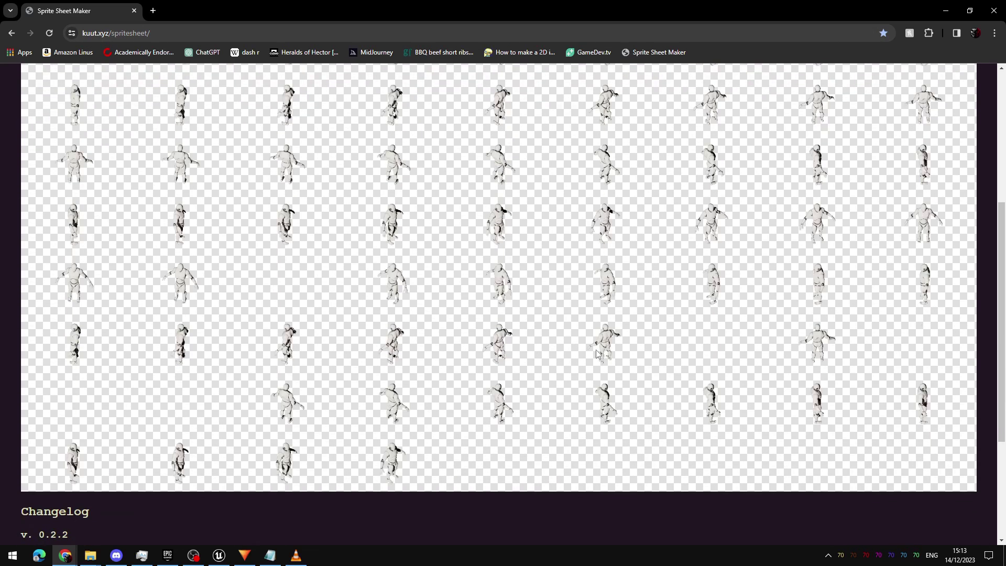
scroll(597, 354, up, 6)
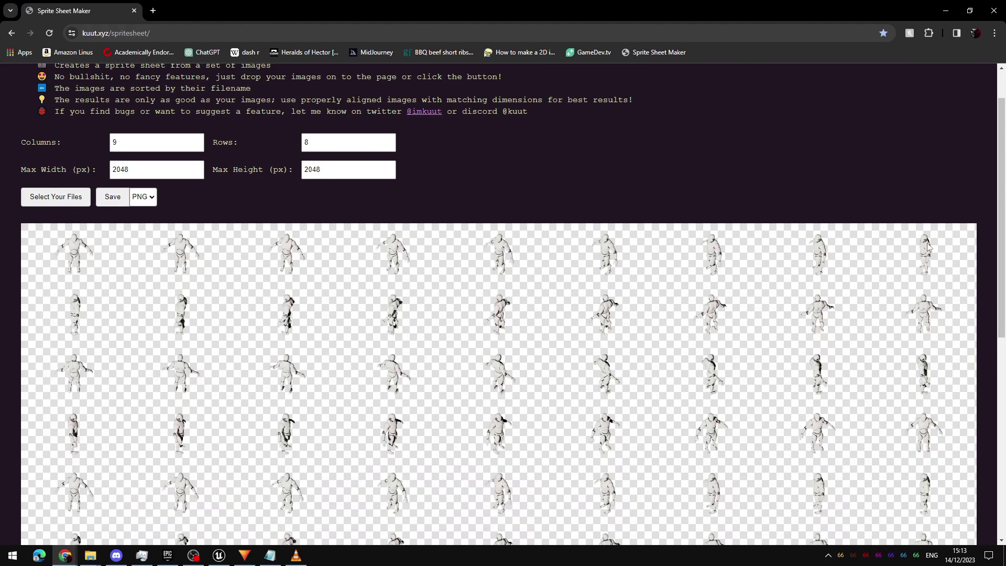
scroll(272, 308, down, 5)
scroll(157, 210, up, 5)
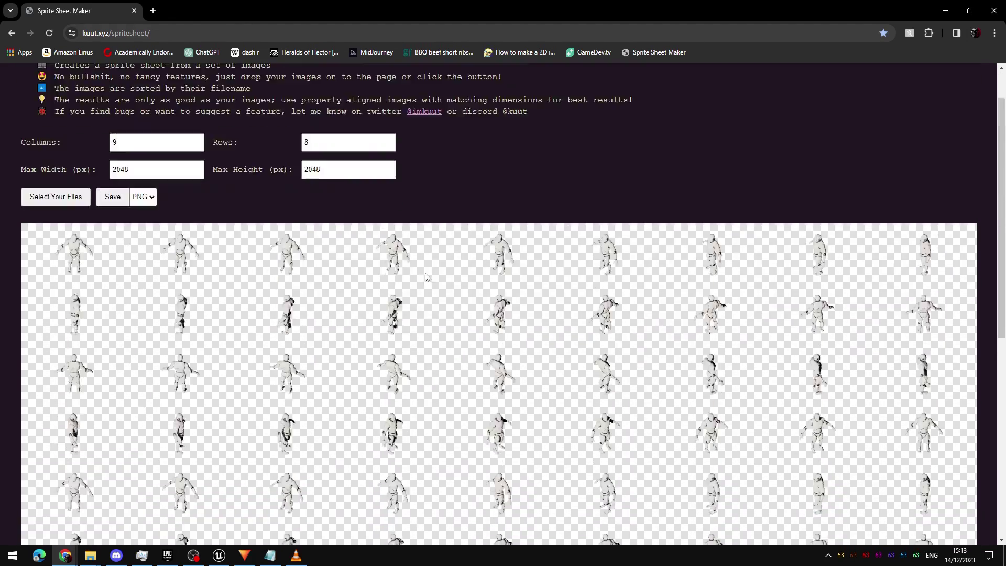